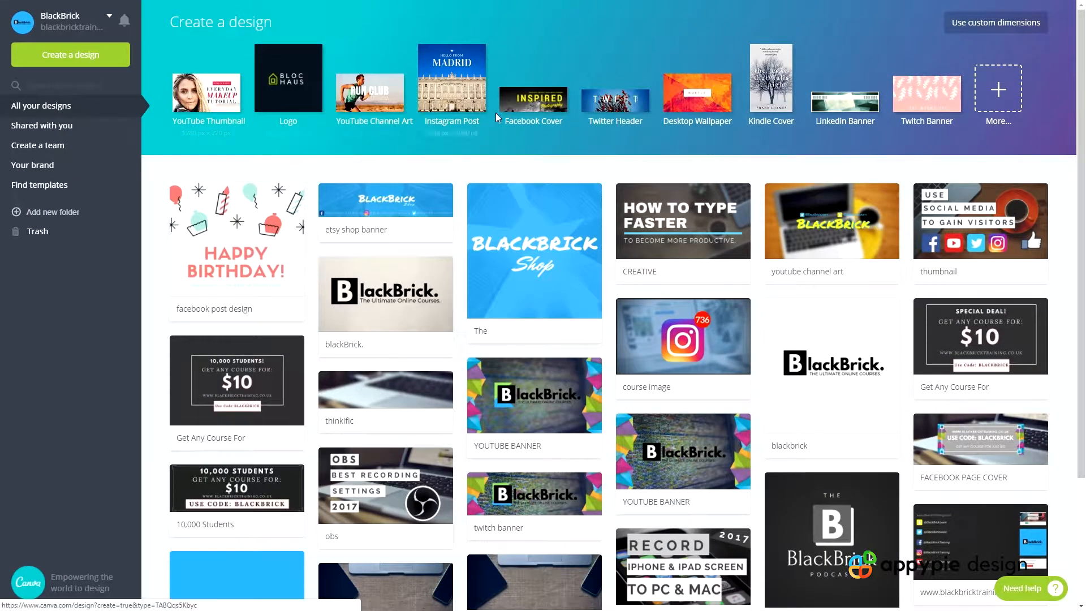
Show the full range of design types and create a new Twitter Post design from the Social Media Posts category
left_click(997, 100)
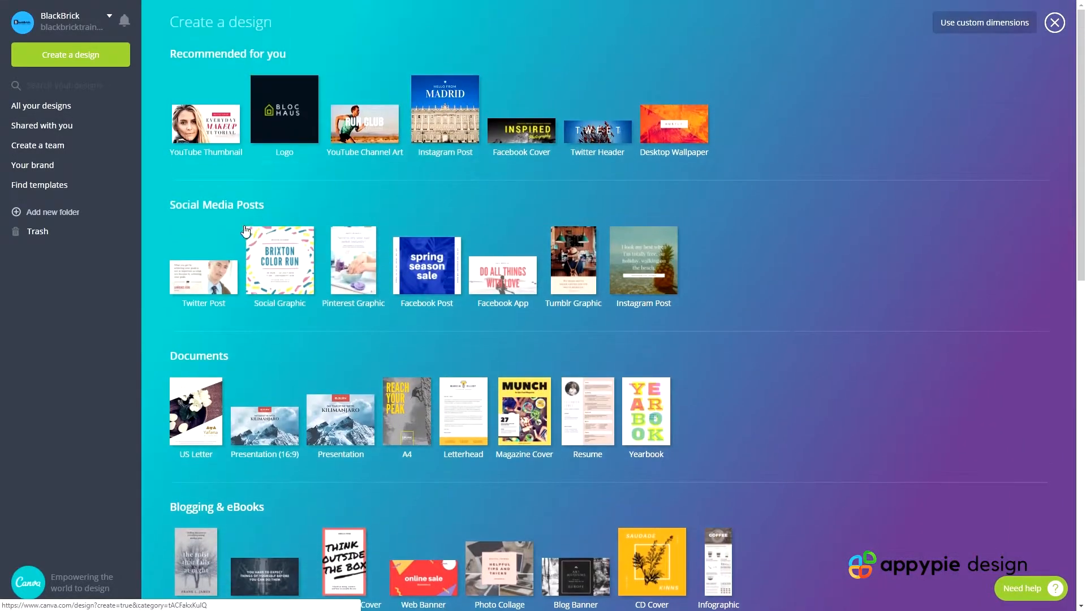
left_click_drag(266, 207, 182, 208)
triple_click(194, 209)
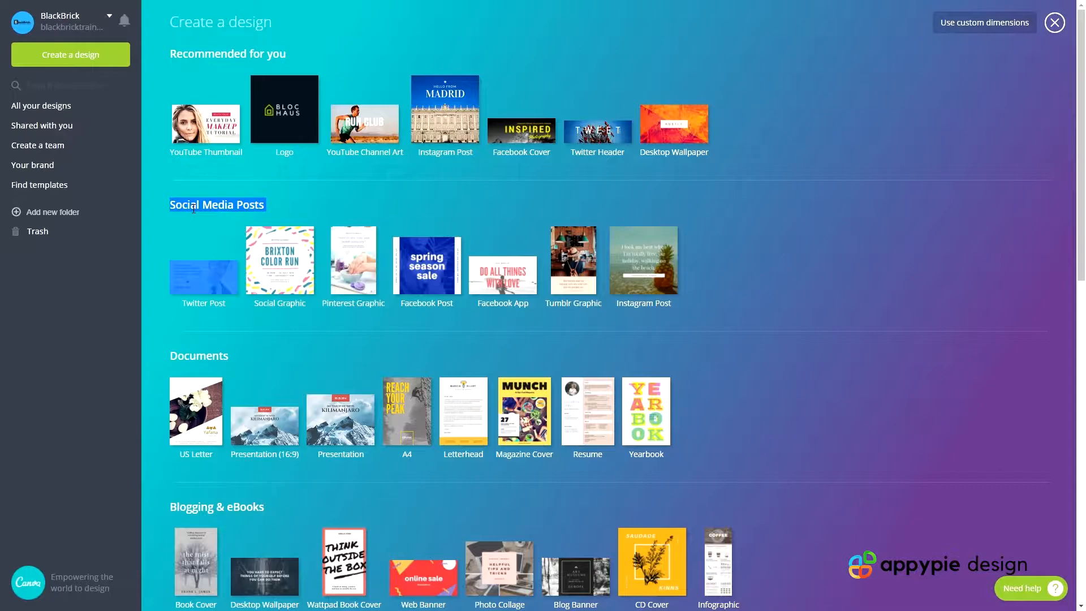
left_click(284, 364)
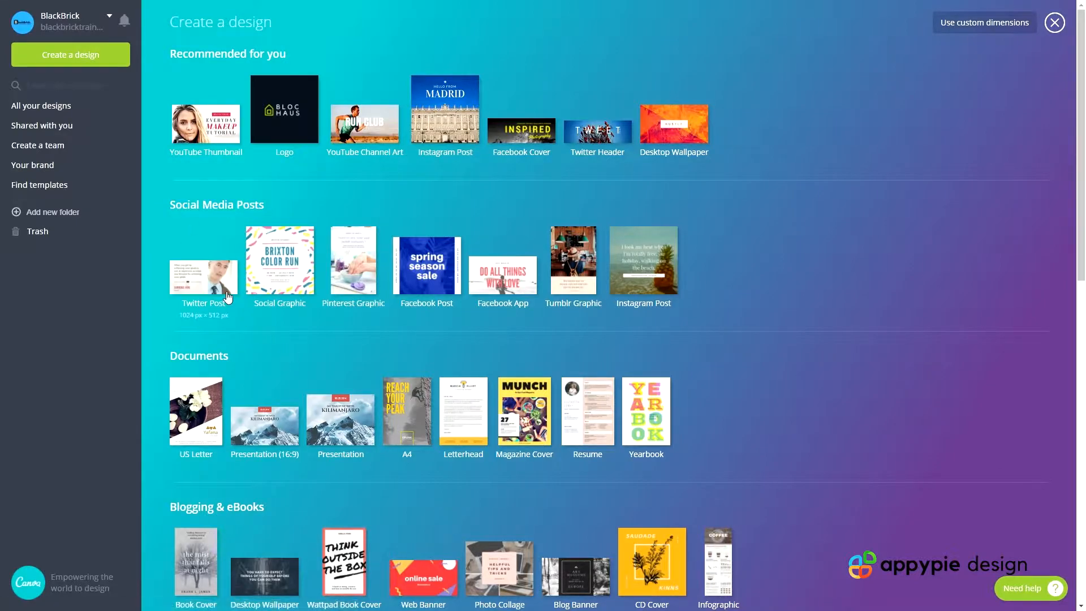
left_click(193, 287)
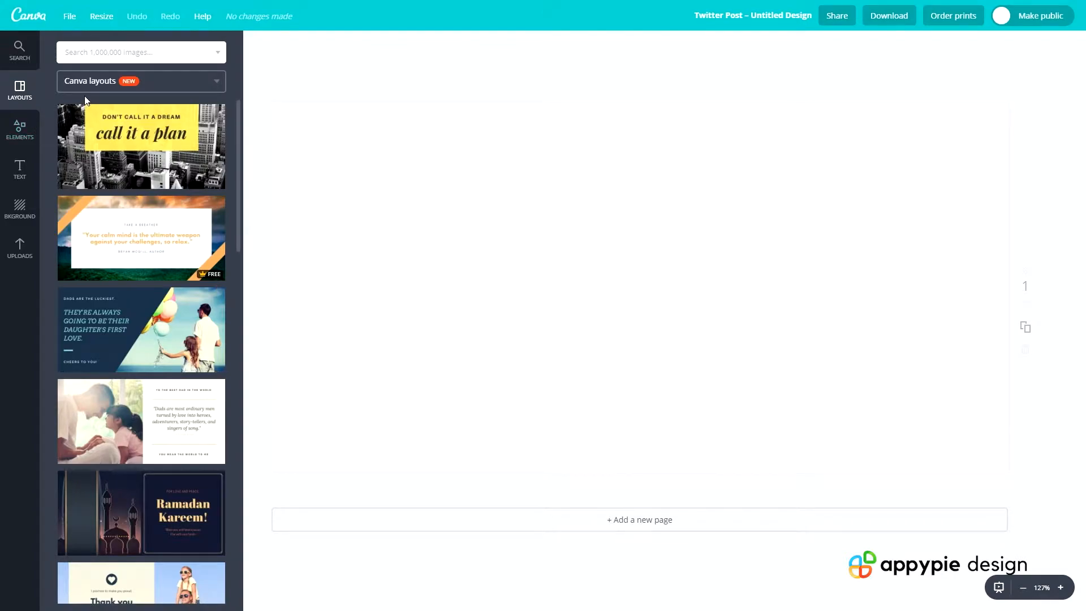
Check which layout sources are offered besides Canva layouts
left_click(108, 85)
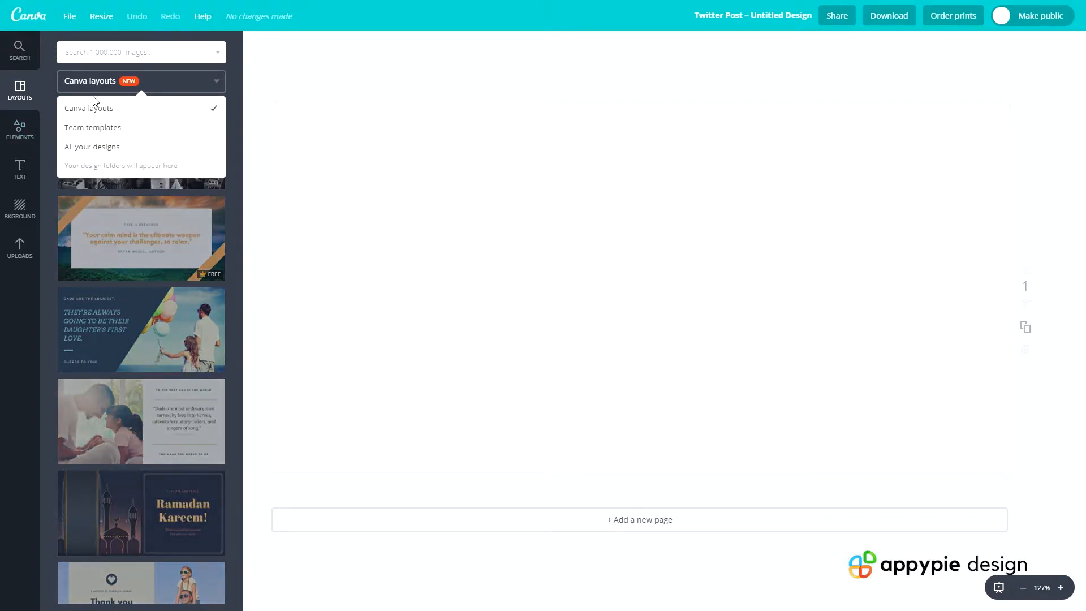
left_click(104, 81)
left_click(88, 84)
left_click(89, 81)
Find the "Quick Self-Care" layout with the smiling man among the Canva layouts and apply it to the blank page
scroll(142, 315, "down", 15)
scroll(141, 315, "down", 20)
scroll(116, 277, "down", 20)
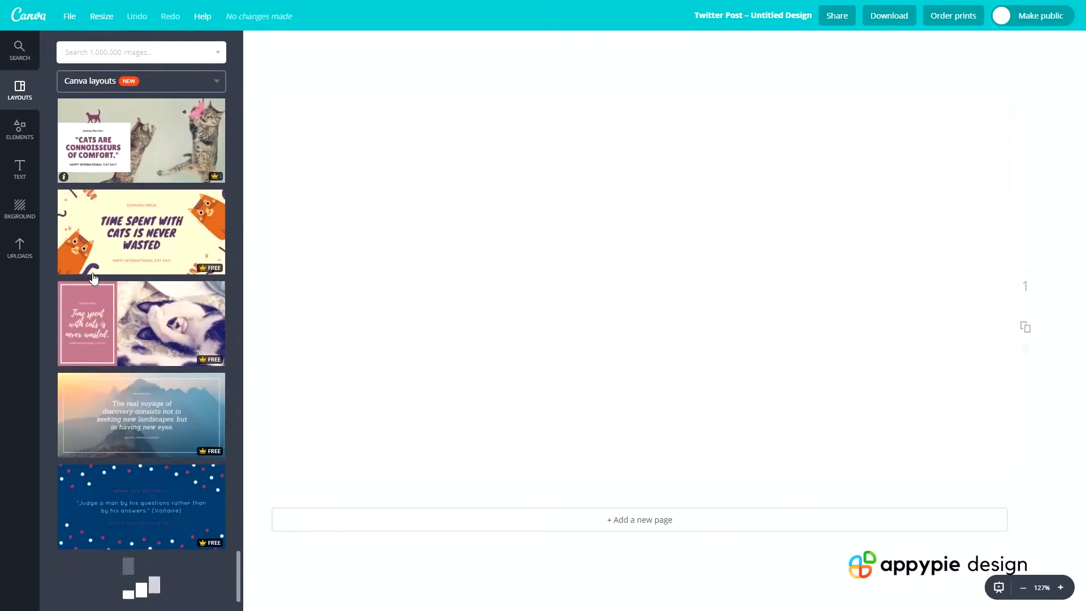
scroll(96, 277, "down", 3)
scroll(113, 266, "down", 8)
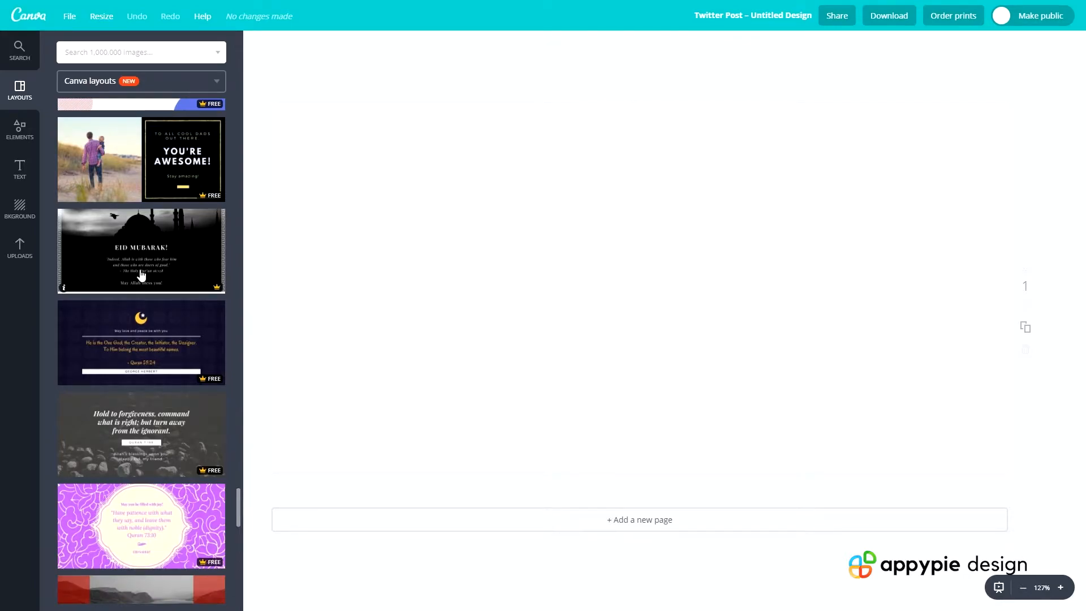
scroll(133, 294, "down", 4)
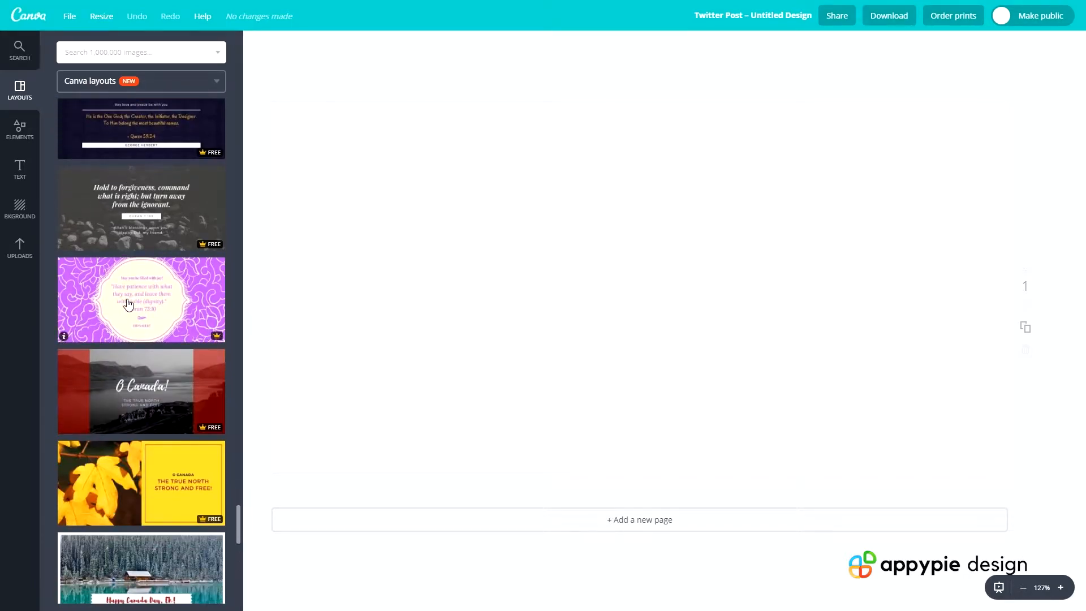
scroll(129, 305, "down", 13)
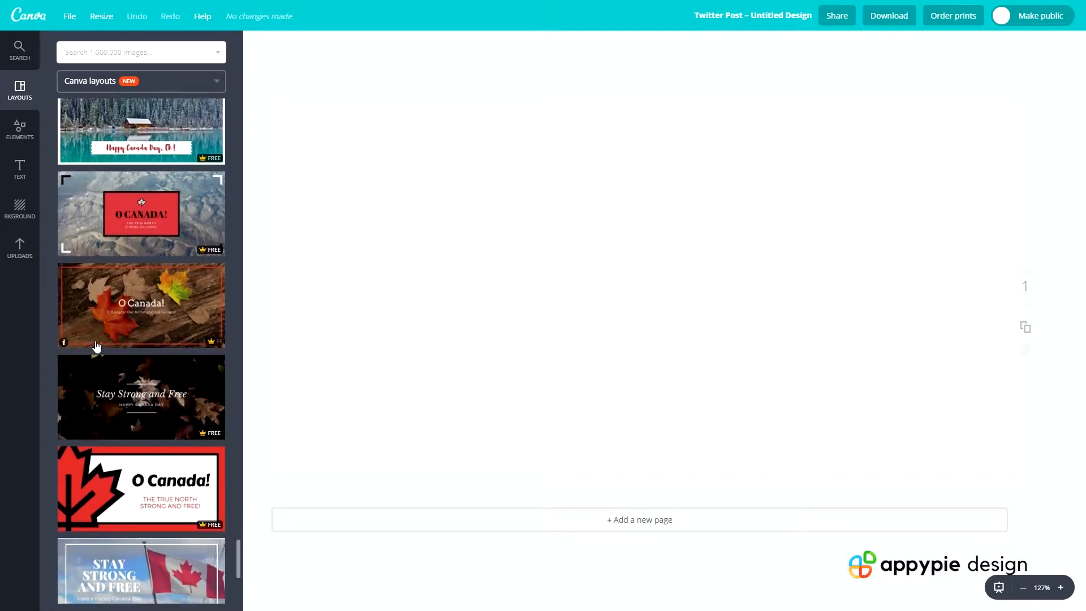
scroll(103, 332, "down", 2)
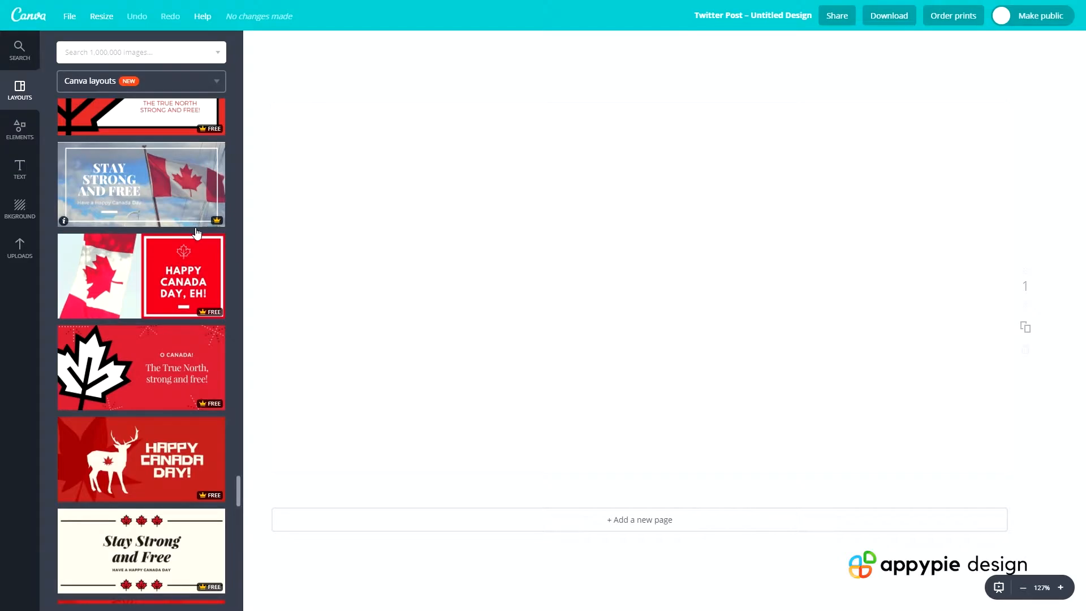
scroll(164, 219, "down", 6)
scroll(164, 219, "down", 3)
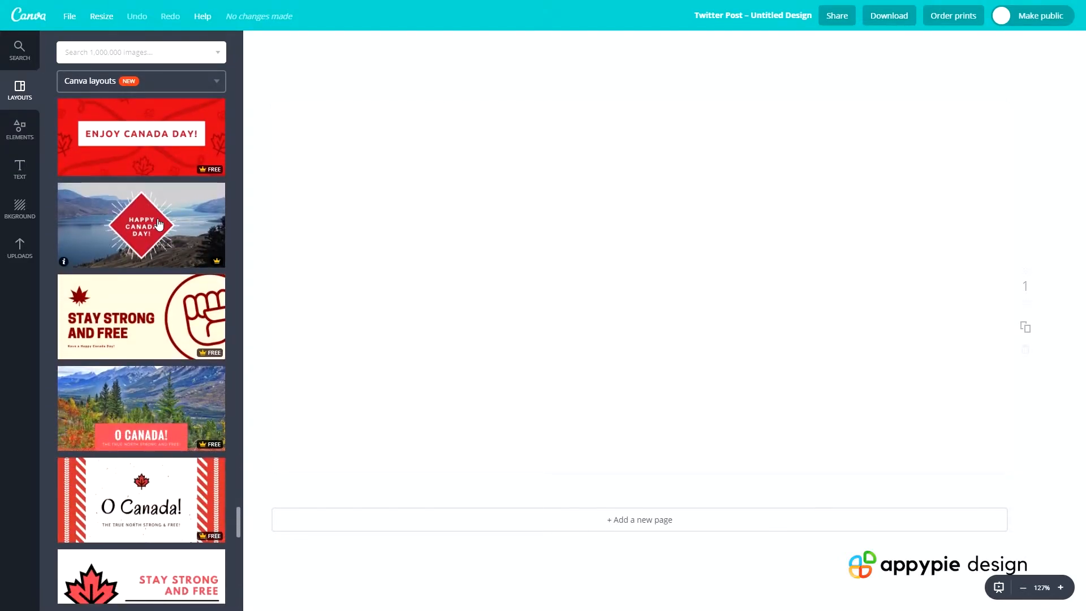
scroll(148, 249, "down", 7)
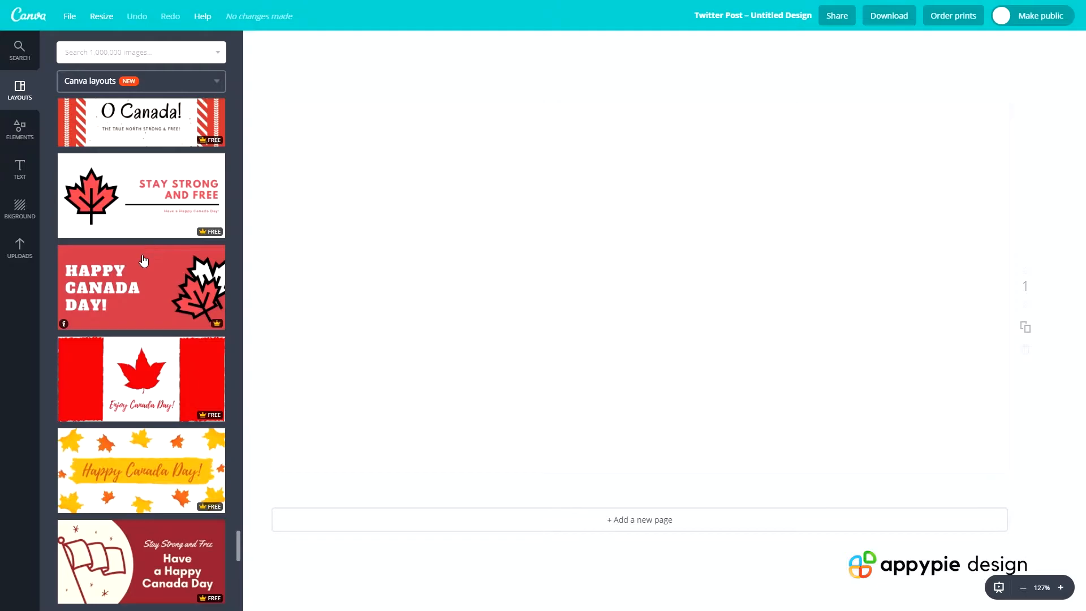
scroll(143, 290, "down", 10)
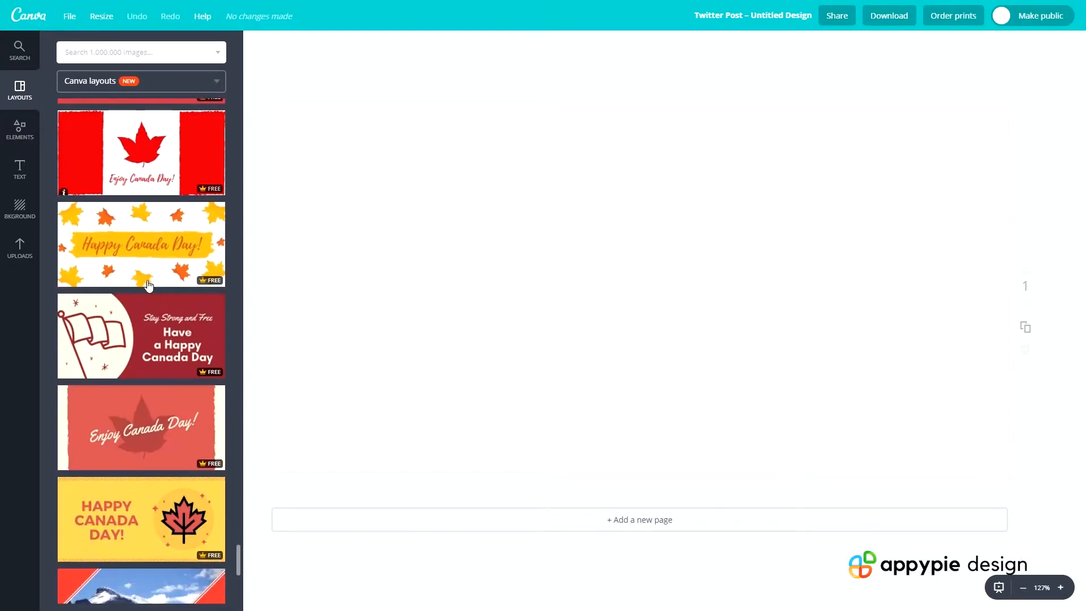
scroll(143, 290, "down", 6)
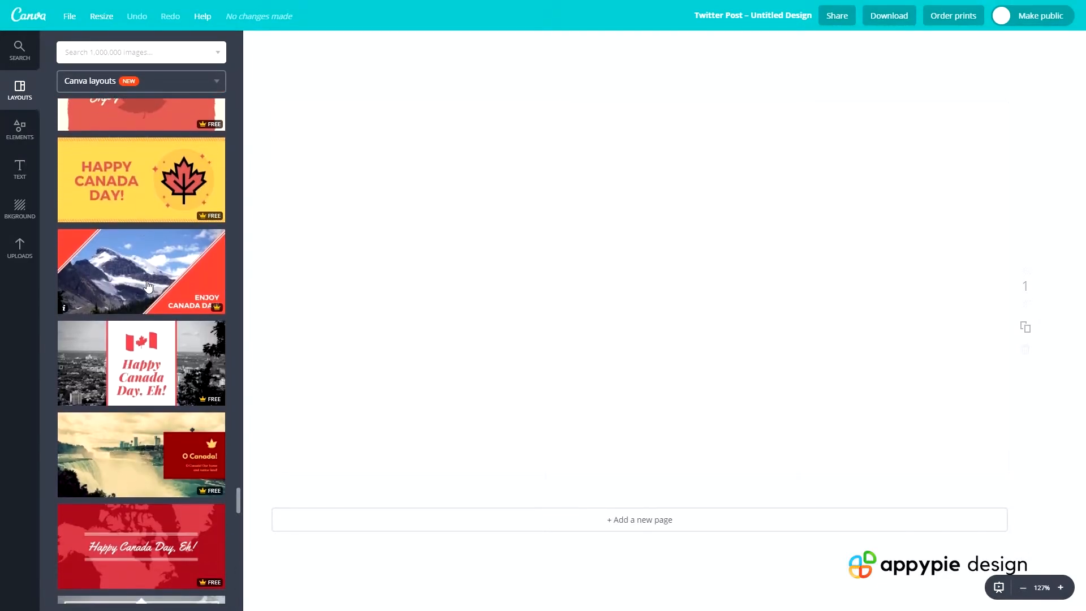
scroll(146, 284, "down", 2)
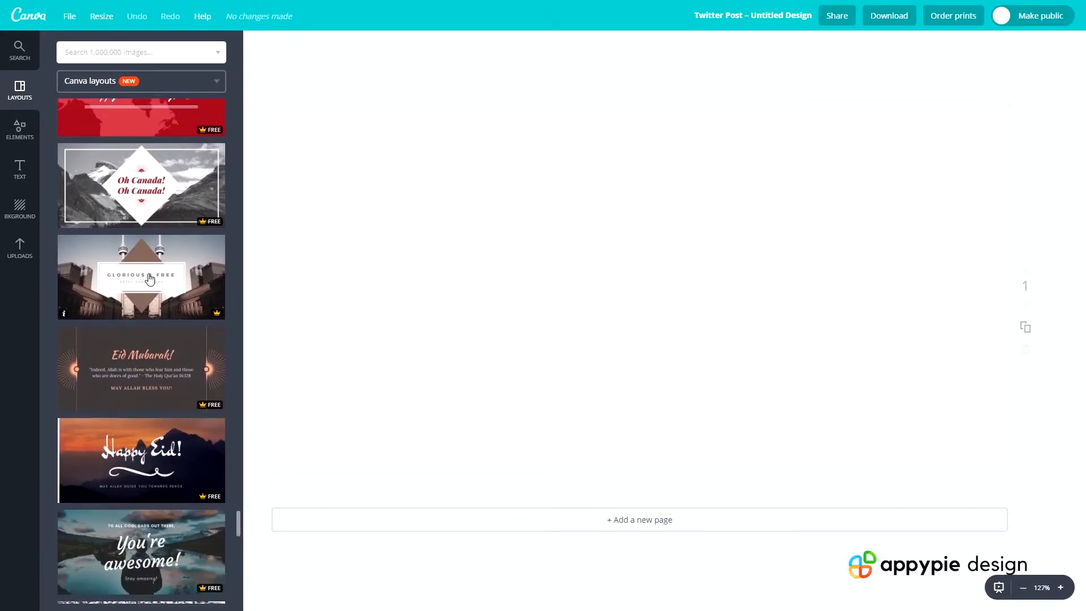
scroll(149, 278, "down", 4)
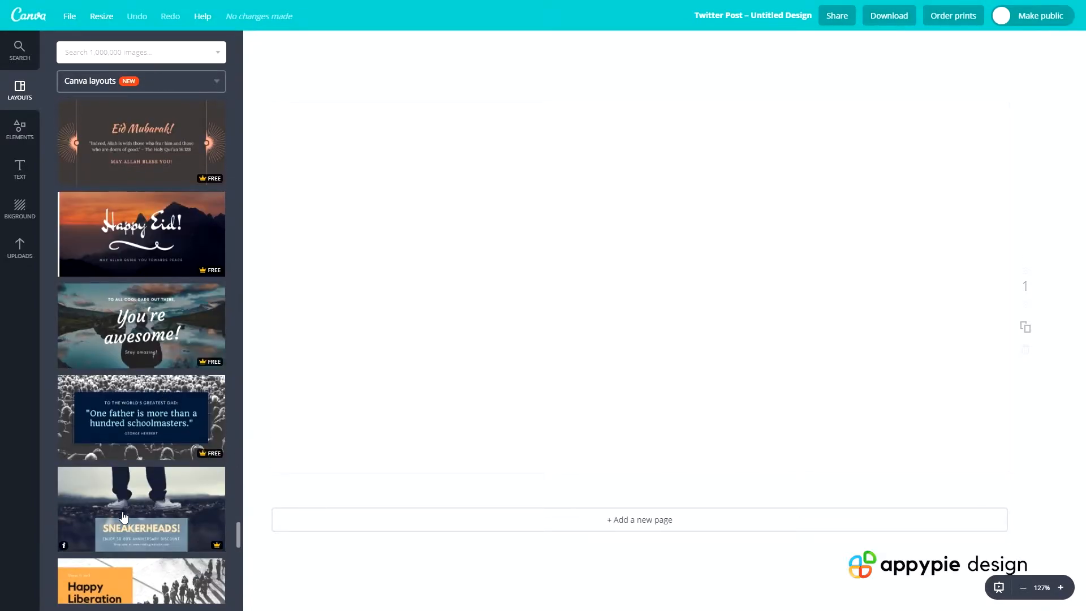
scroll(131, 546, "down", 4)
scroll(132, 547, "down", 4)
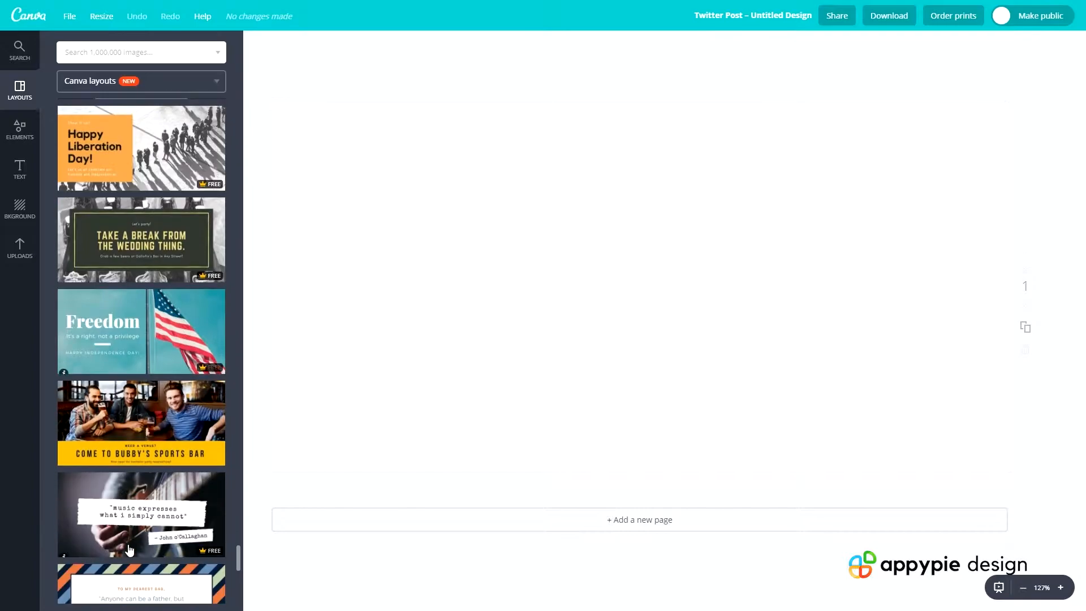
scroll(130, 547, "down", 3)
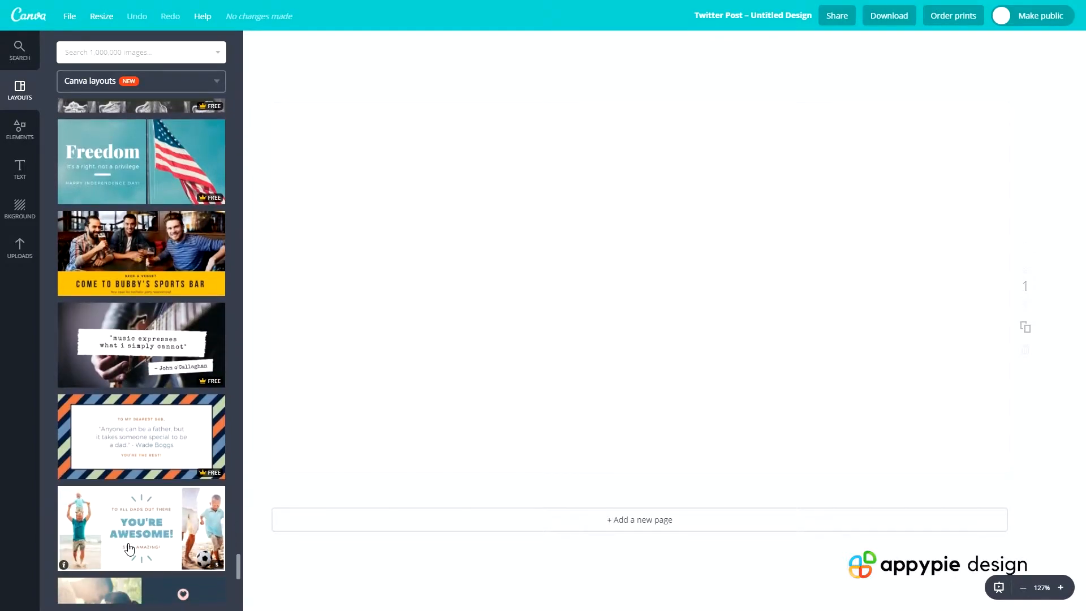
scroll(133, 544, "down", 2)
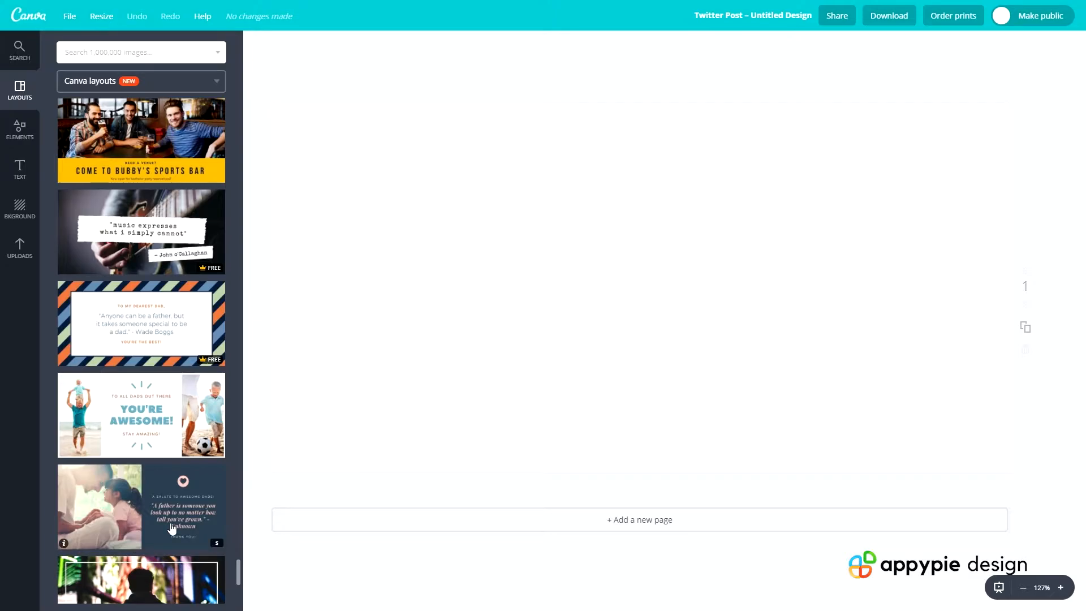
scroll(132, 555, "down", 5)
scroll(172, 533, "down", 4)
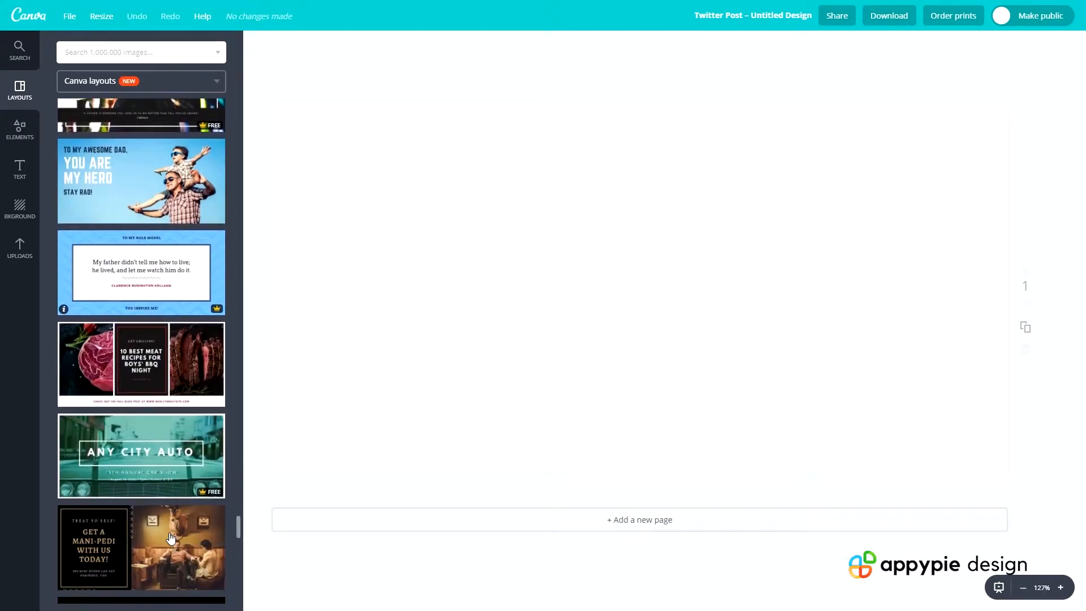
scroll(172, 383, "down", 4)
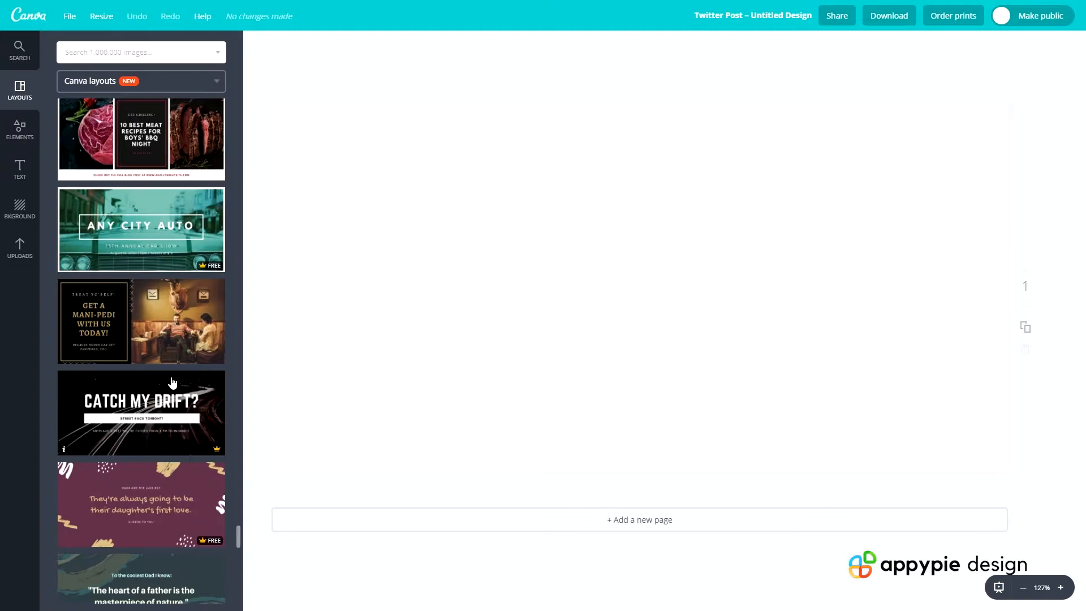
scroll(172, 384, "down", 7)
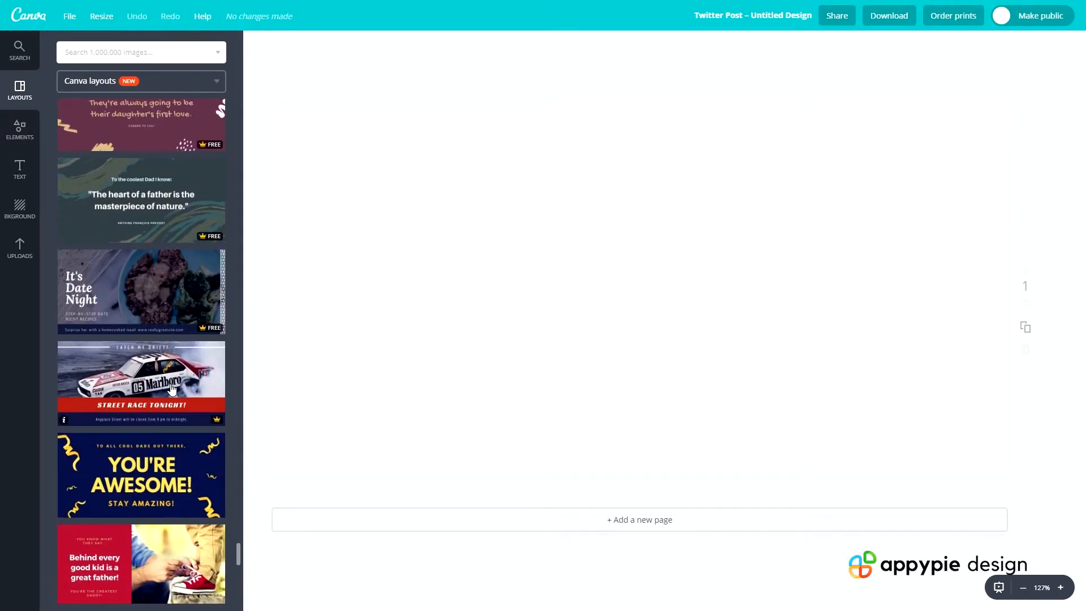
scroll(139, 409, "down", 4)
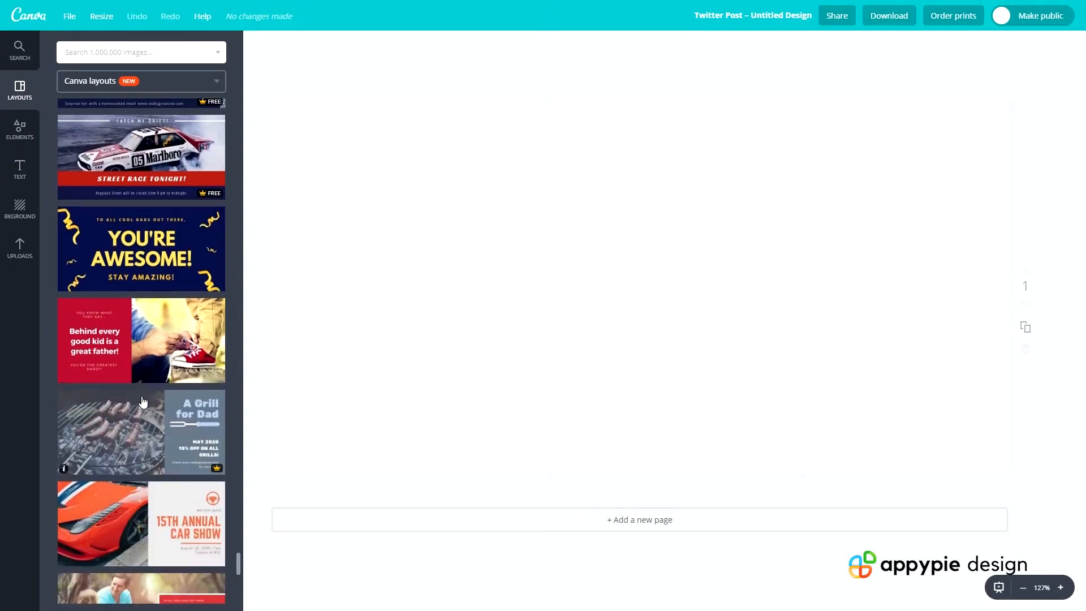
scroll(143, 402, "down", 4)
scroll(139, 390, "down", 4)
scroll(138, 383, "down", 5)
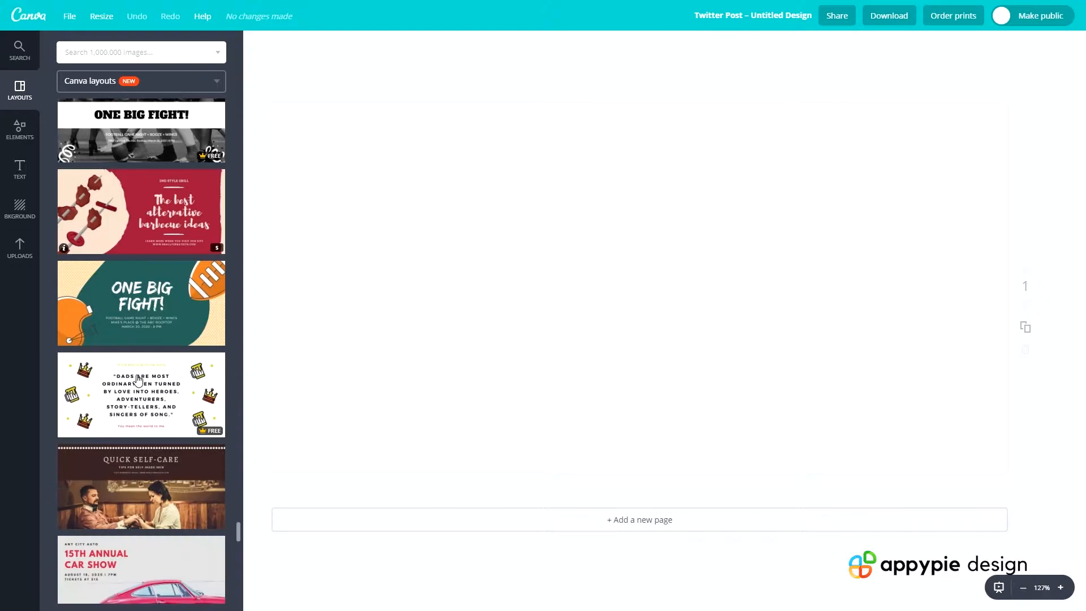
scroll(138, 380, "down", 3)
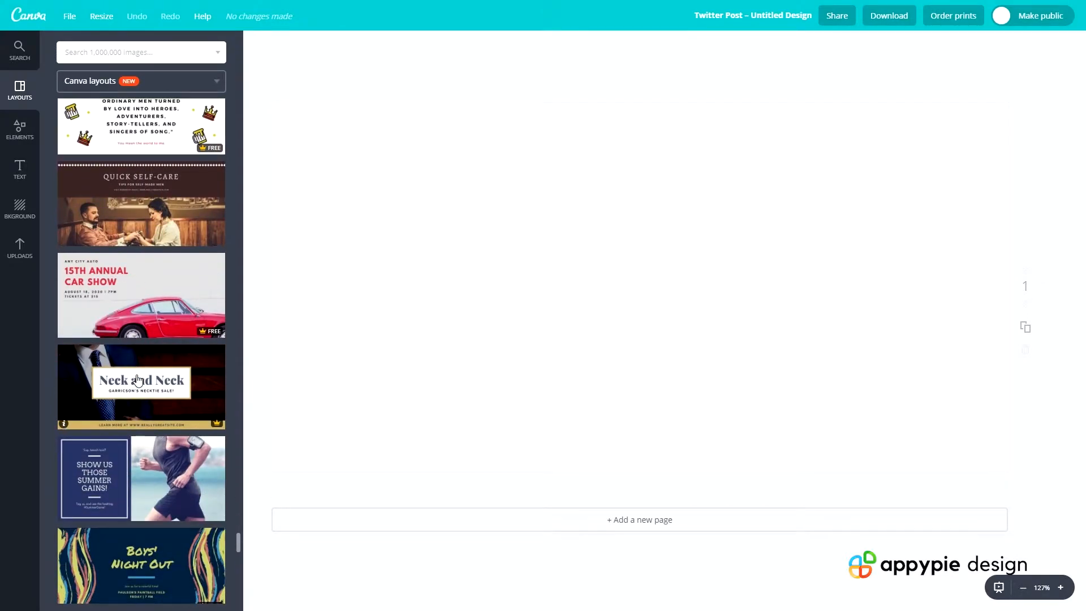
scroll(138, 378, "down", 1)
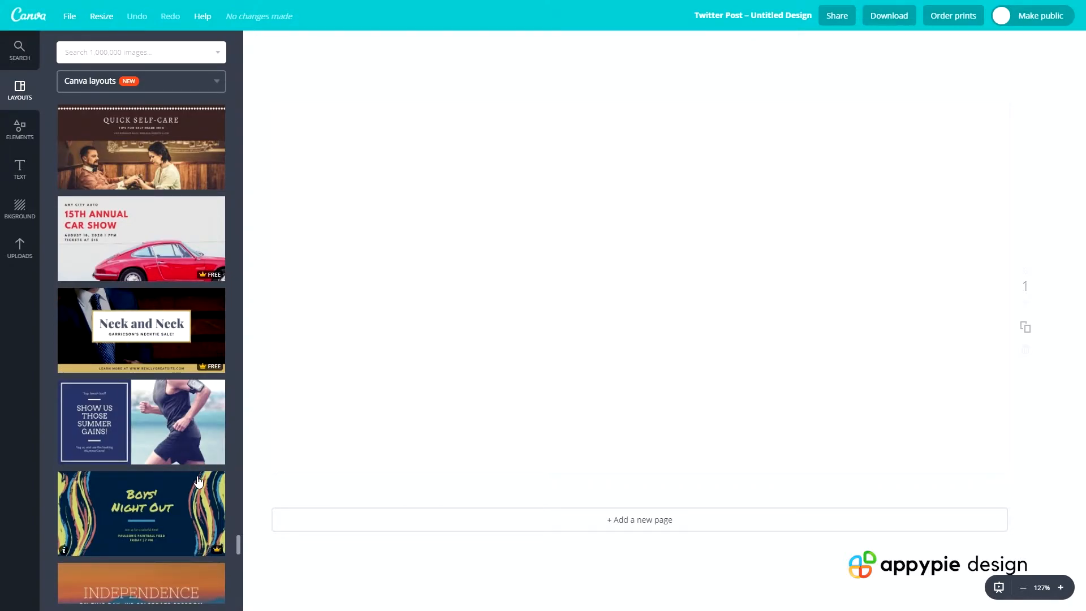
scroll(198, 481, "down", 1)
scroll(198, 478, "down", 2)
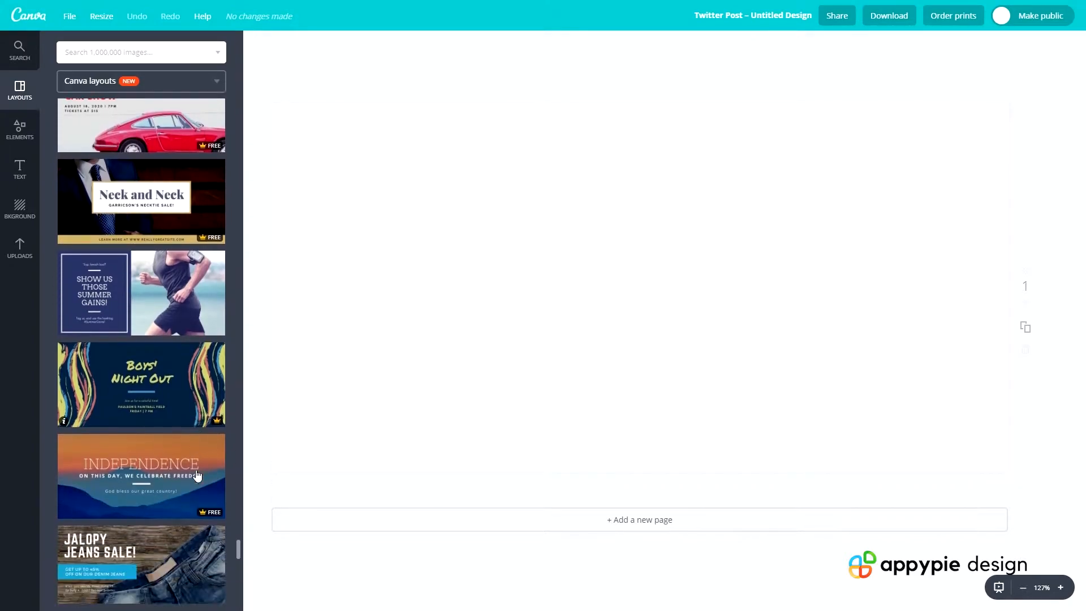
scroll(197, 475, "down", 2)
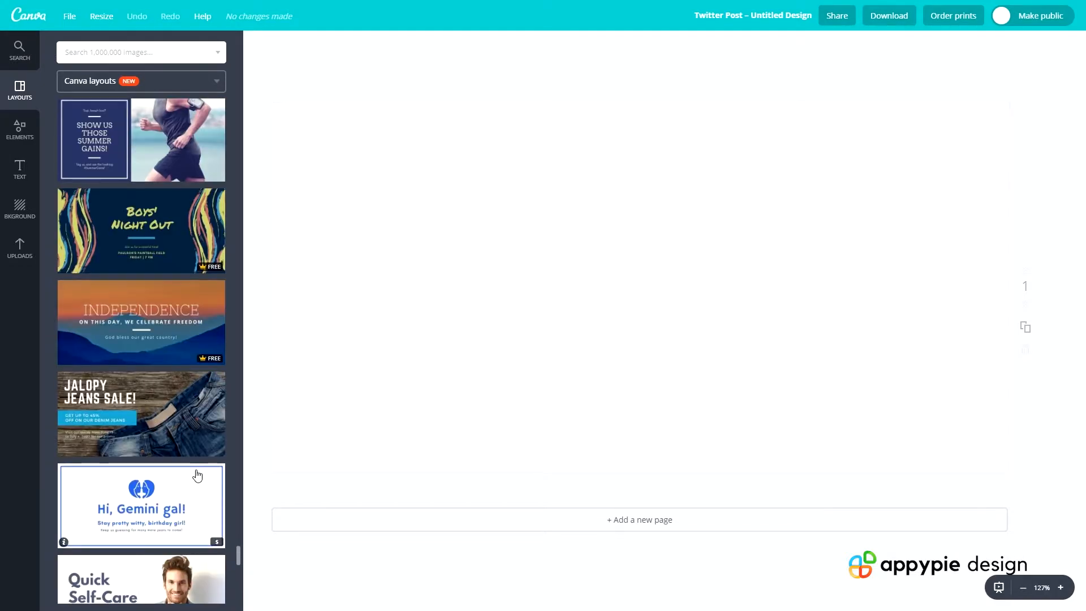
scroll(105, 391, "down", 1)
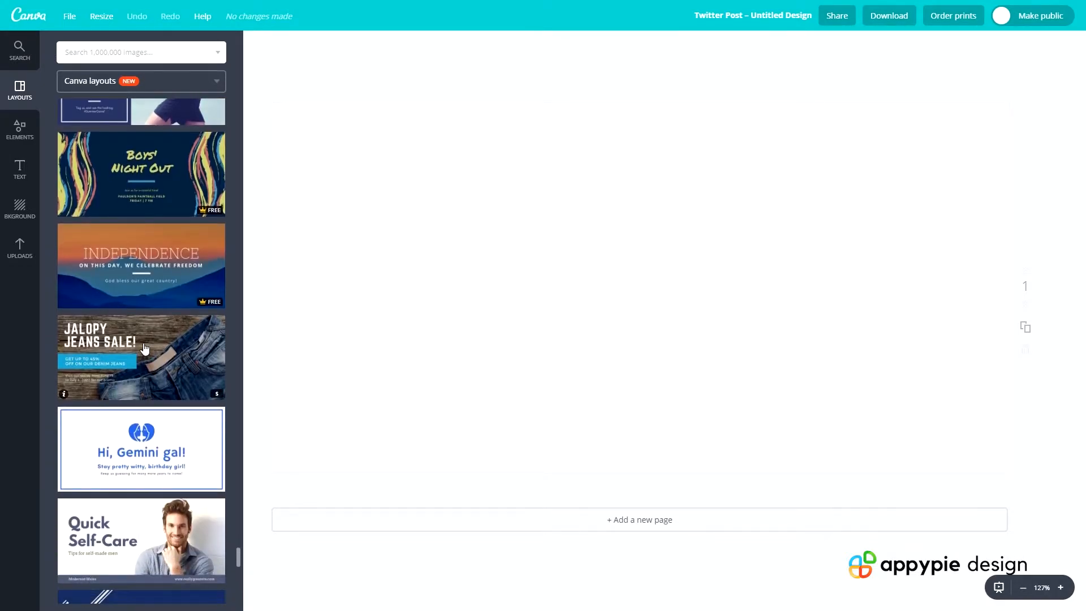
scroll(144, 348, "down", 3)
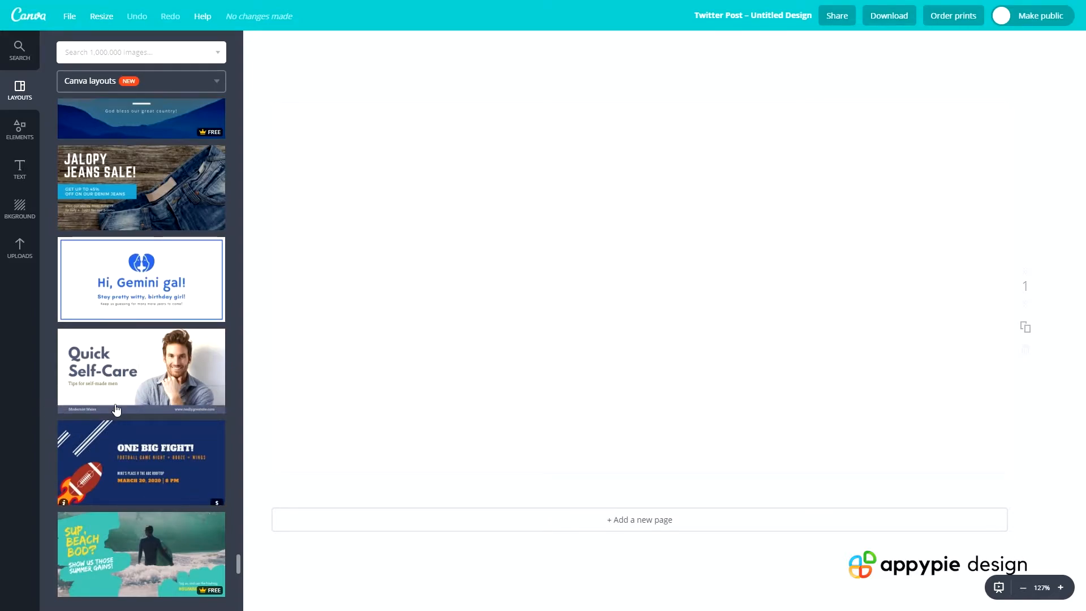
left_click(126, 390)
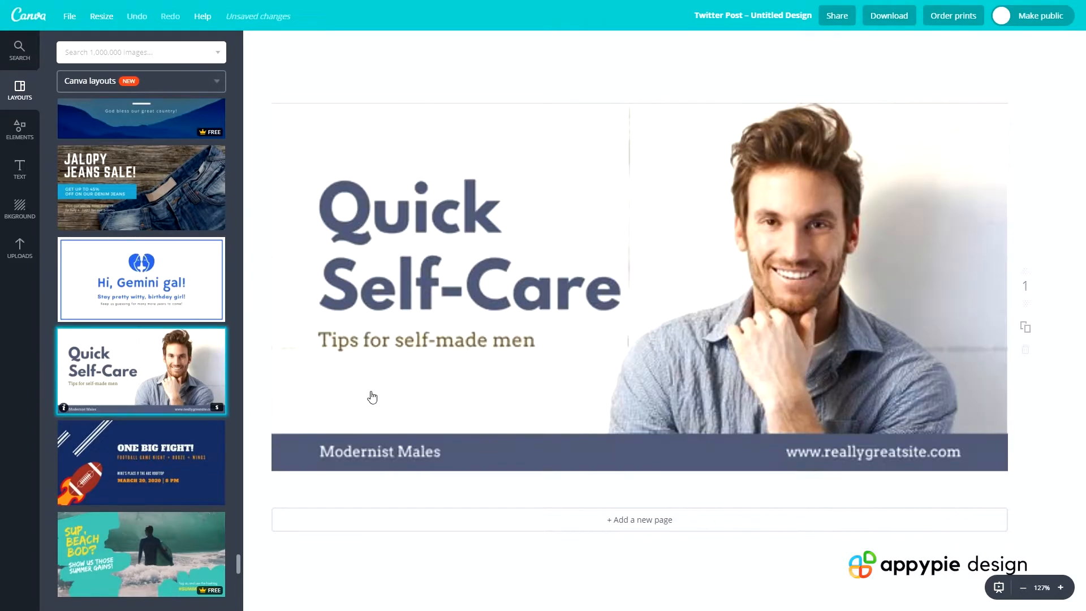
left_click(403, 232)
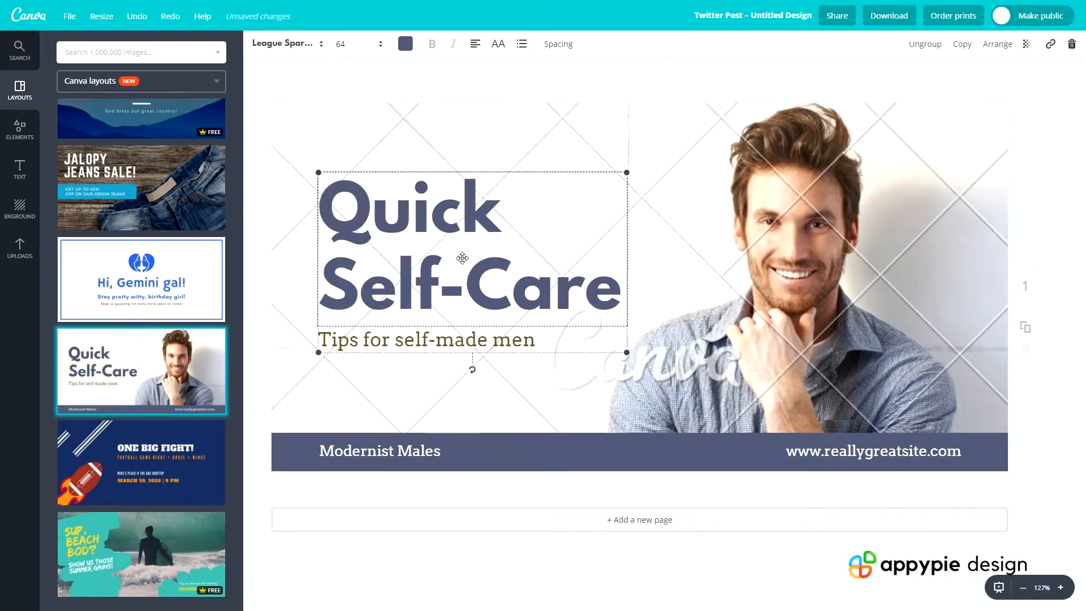
double_click(421, 343)
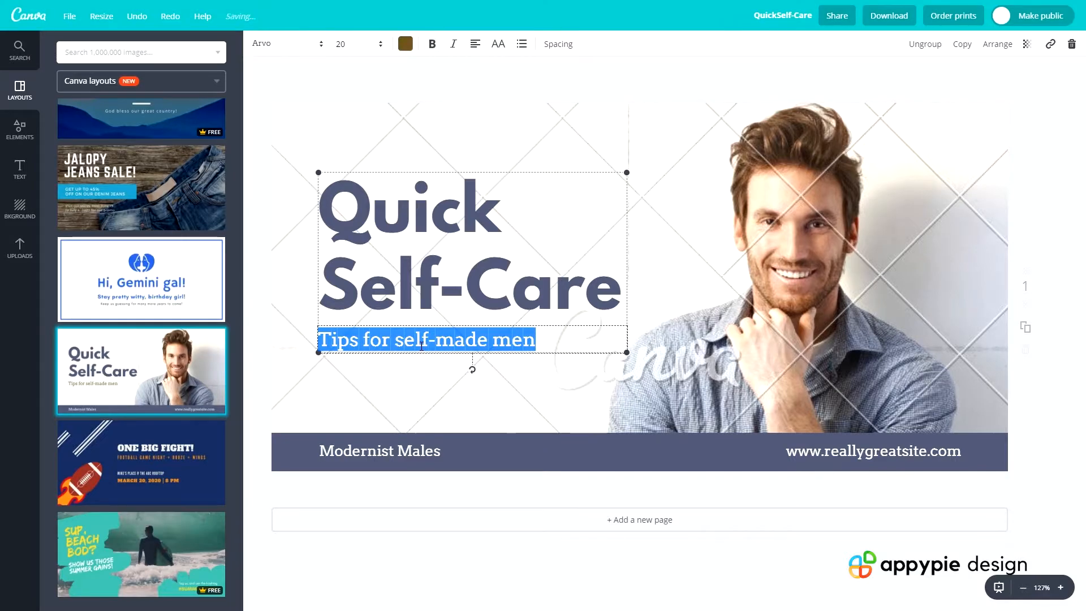
type("www.BlackBrickT")
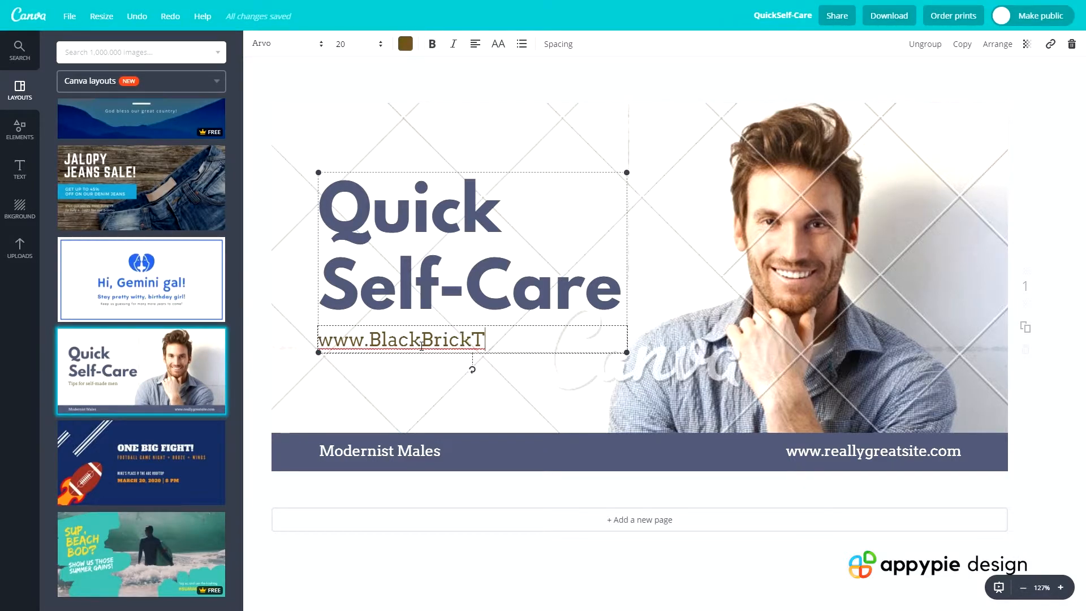
type("raining.co.uk")
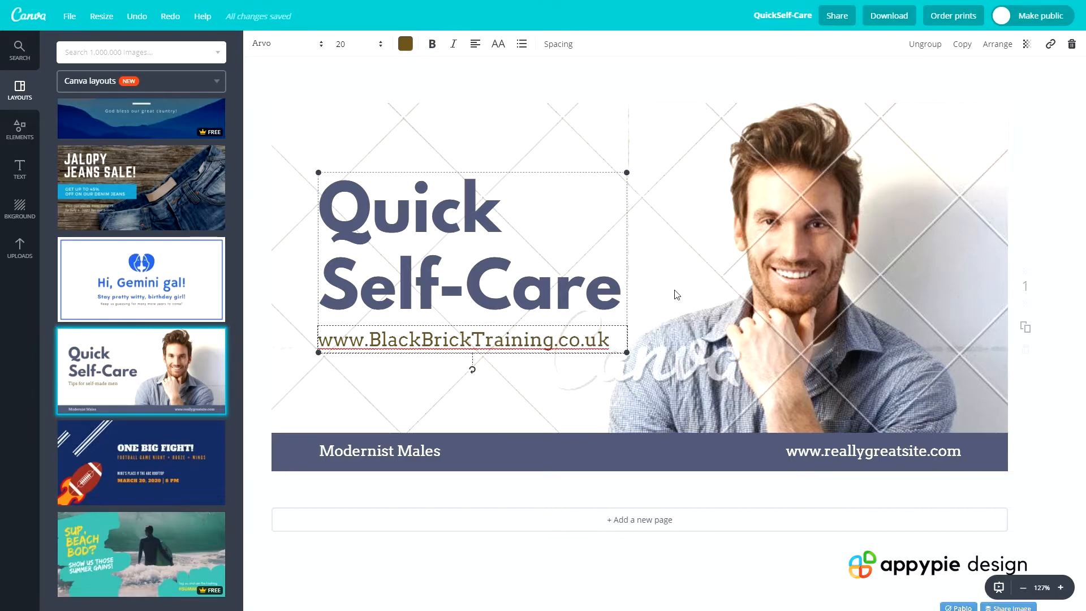
Select the background photo of the smiling man and search the image library for "macbook"
left_click(617, 287)
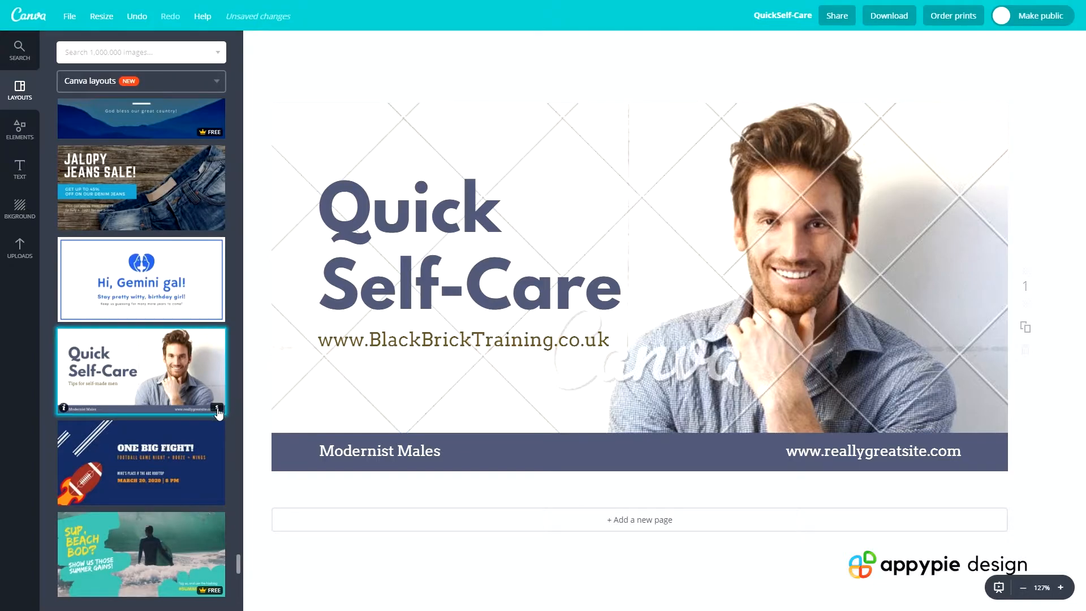
mouse_move(758, 349)
left_mouse_down()
mouse_move(778, 336)
mouse_move(795, 360)
mouse_move(770, 333)
mouse_move(749, 347)
left_mouse_up()
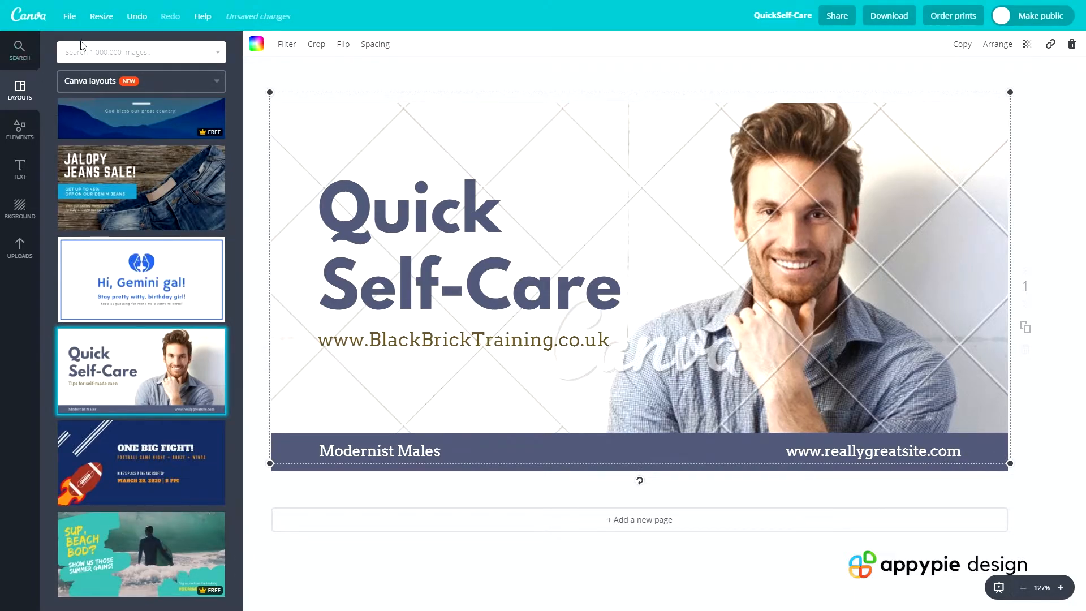
left_click(93, 51)
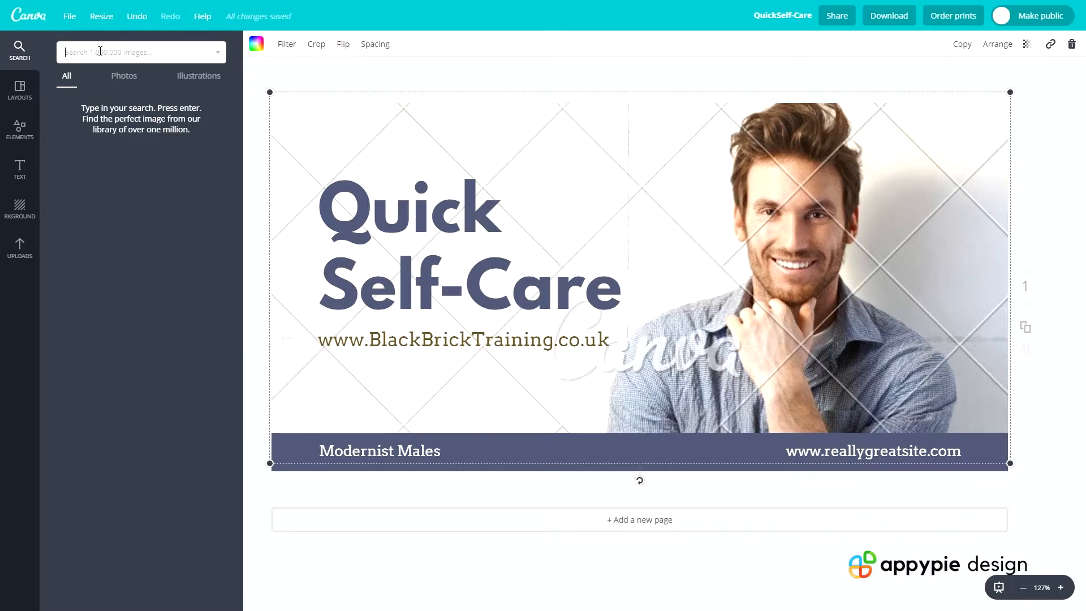
type("macbook")
key("Return")
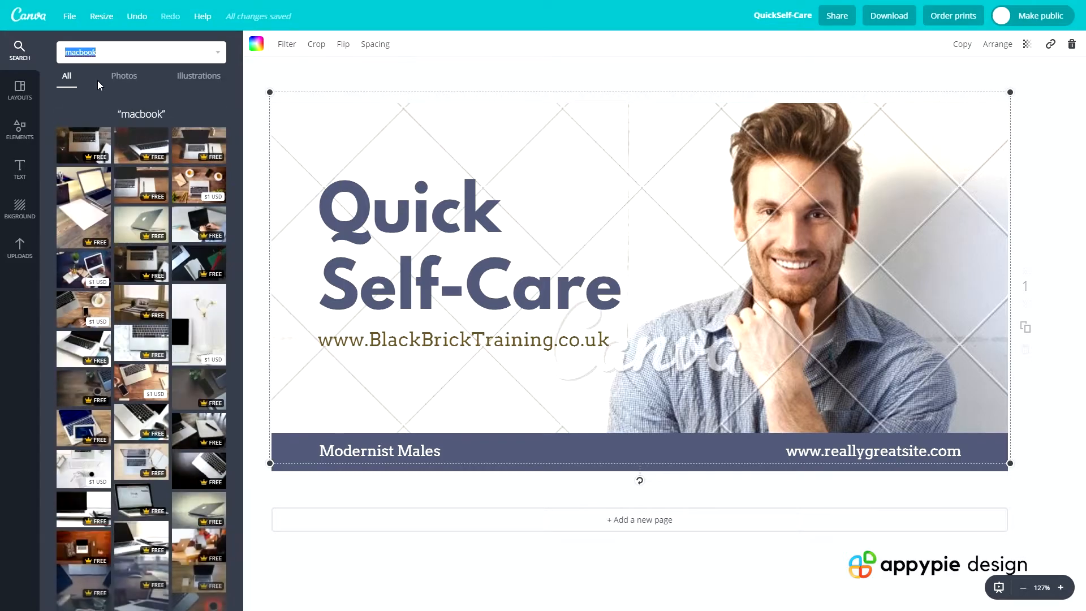
Try two laptop photos as background, ending with the wooden desk photo showing glasses, a coffee cup and a laptop
left_click_drag(141, 145, 697, 243)
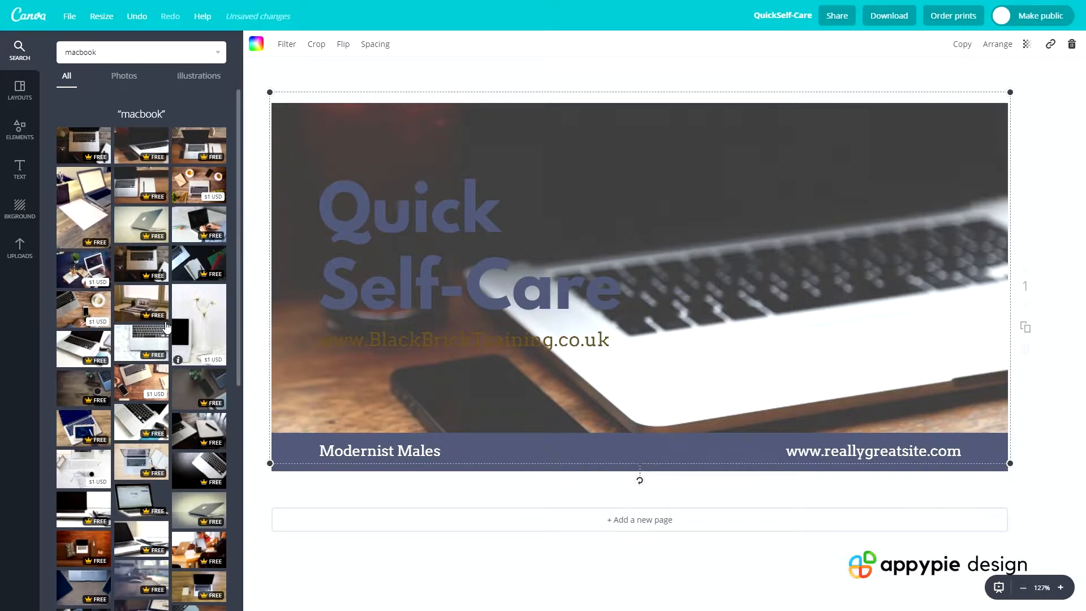
left_click_drag(199, 263, 572, 338)
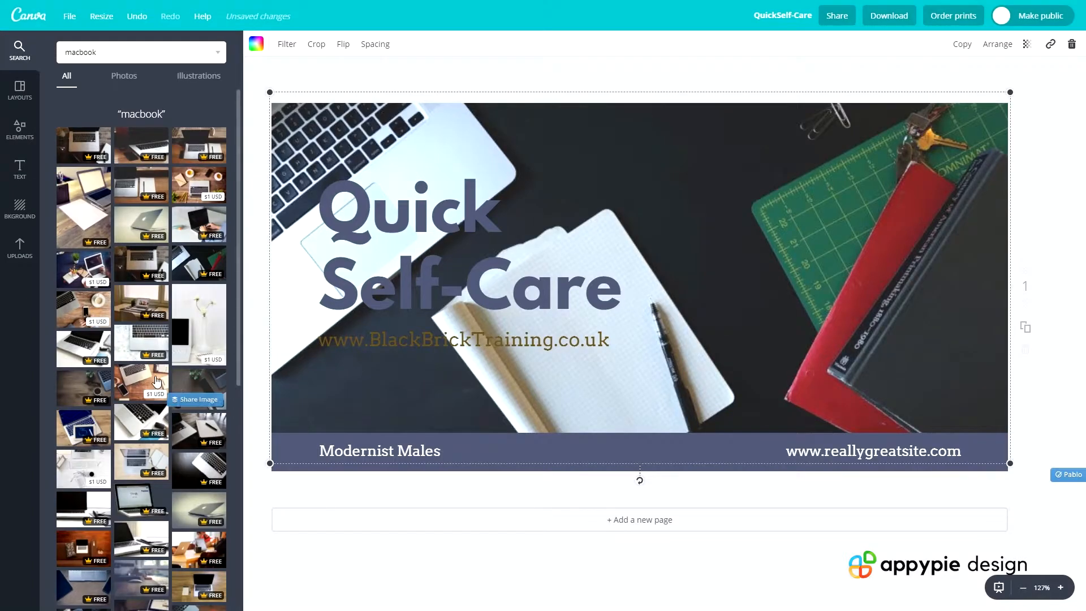
left_click_drag(89, 385, 402, 255)
Recolour the "Quick Self-Care" headline white
left_click(398, 250)
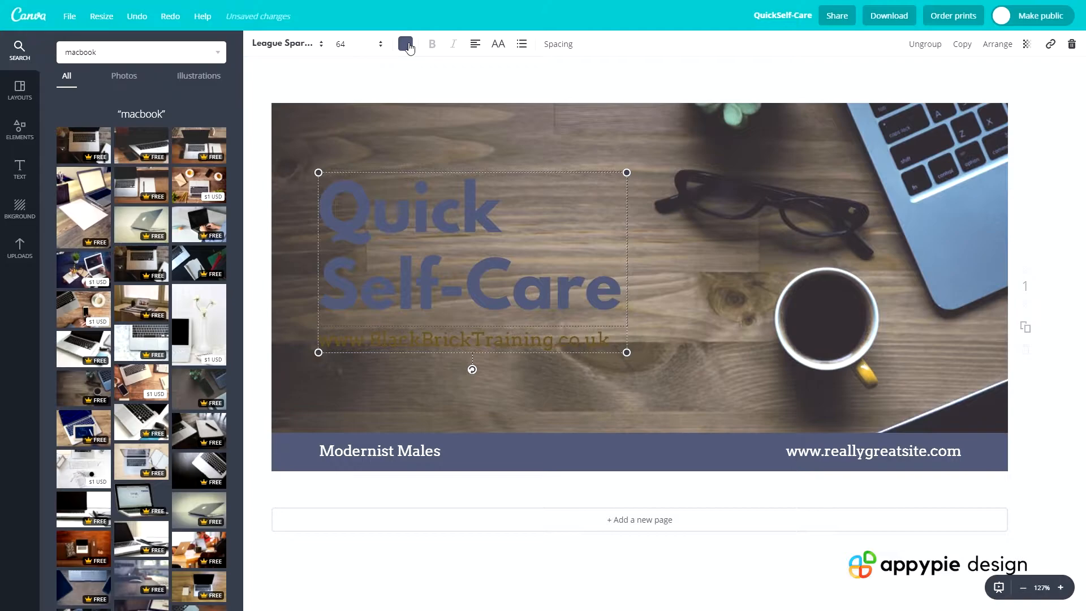
left_click(405, 44)
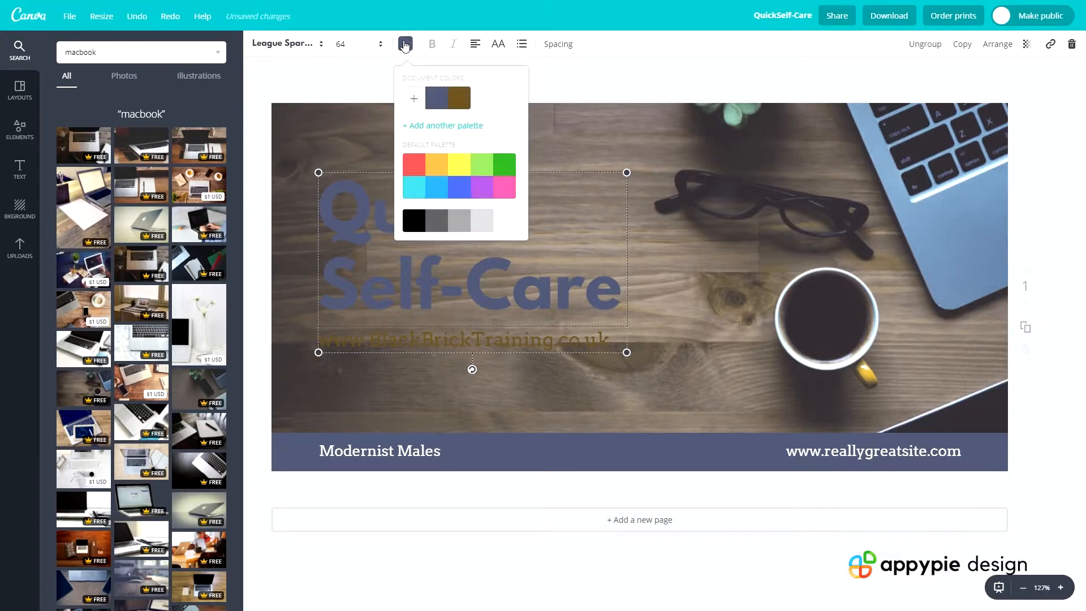
left_click(507, 224)
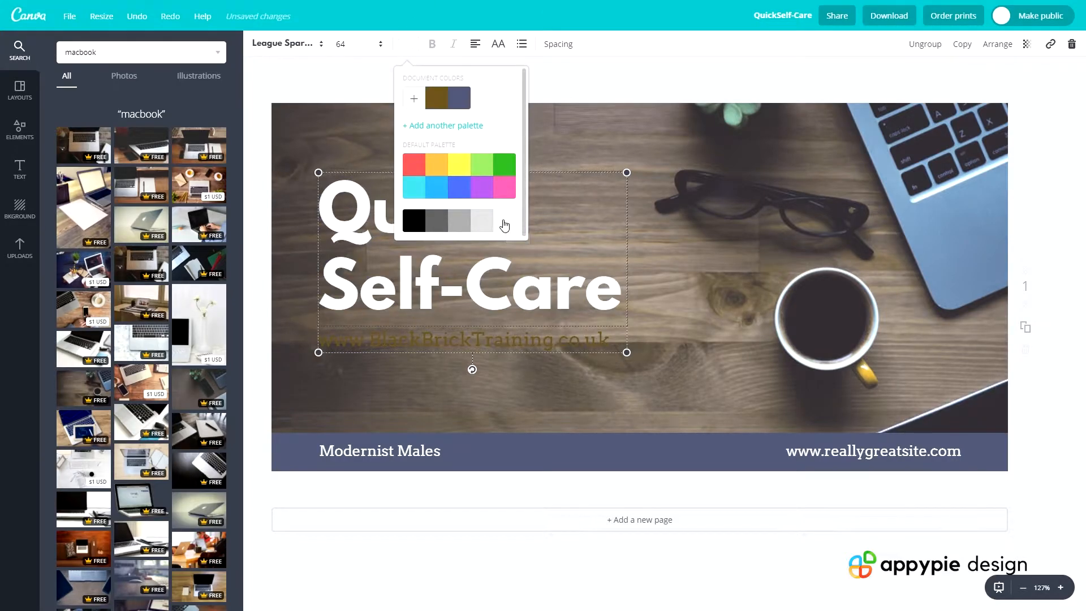
left_click(467, 361)
Try black (#000000) as the text colour of the web address under the headline
left_click(468, 334)
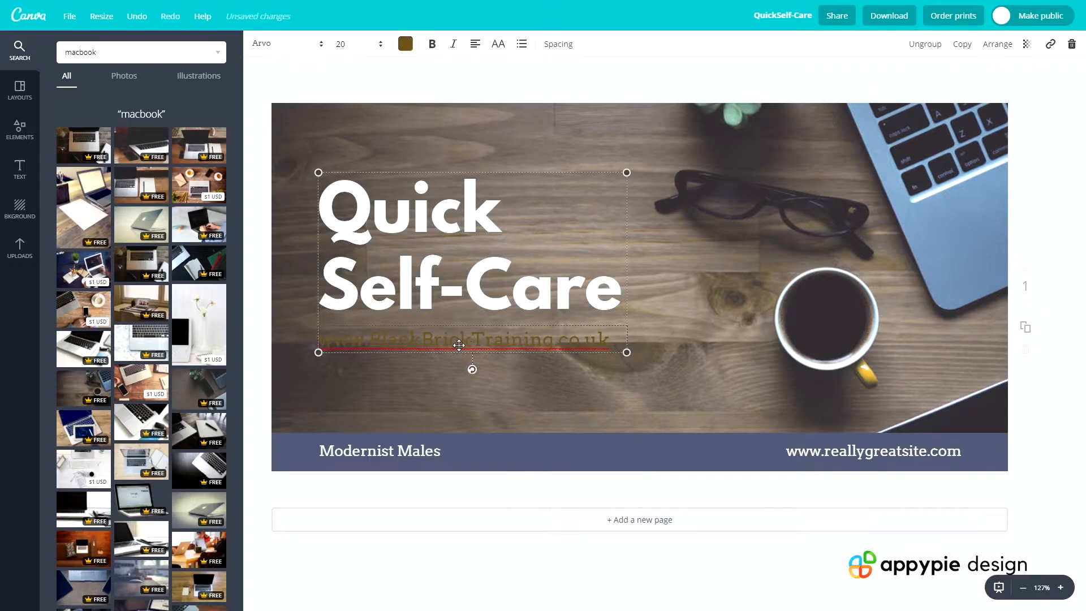
left_click(405, 44)
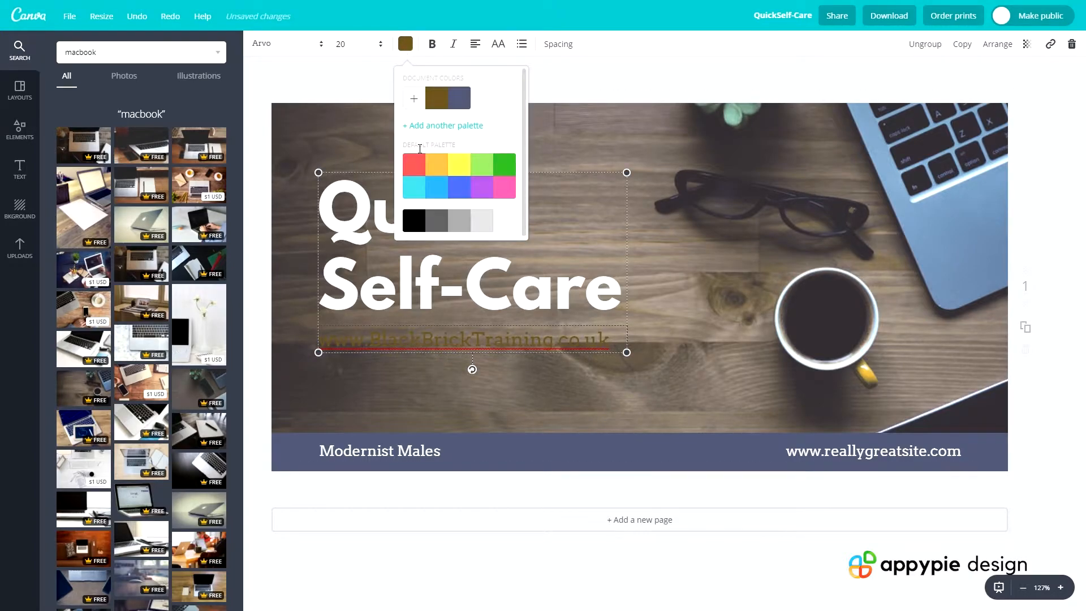
left_click(414, 222)
left_click(433, 451)
left_click(454, 395)
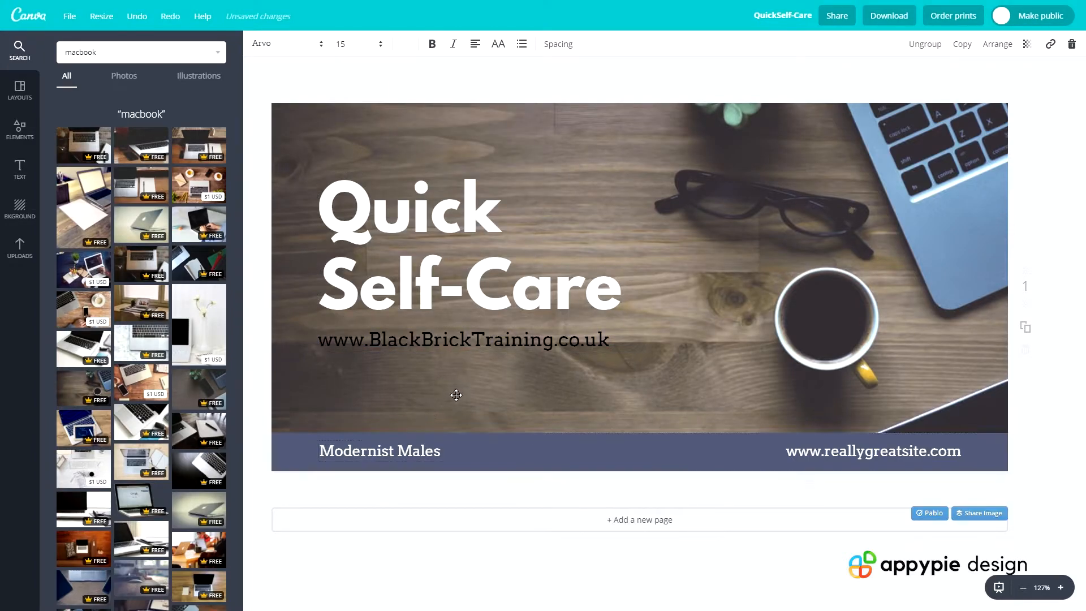
Try the default palette's greys on the web address under the headline, finishing with the lightest grey
left_click(375, 337)
left_click(405, 44)
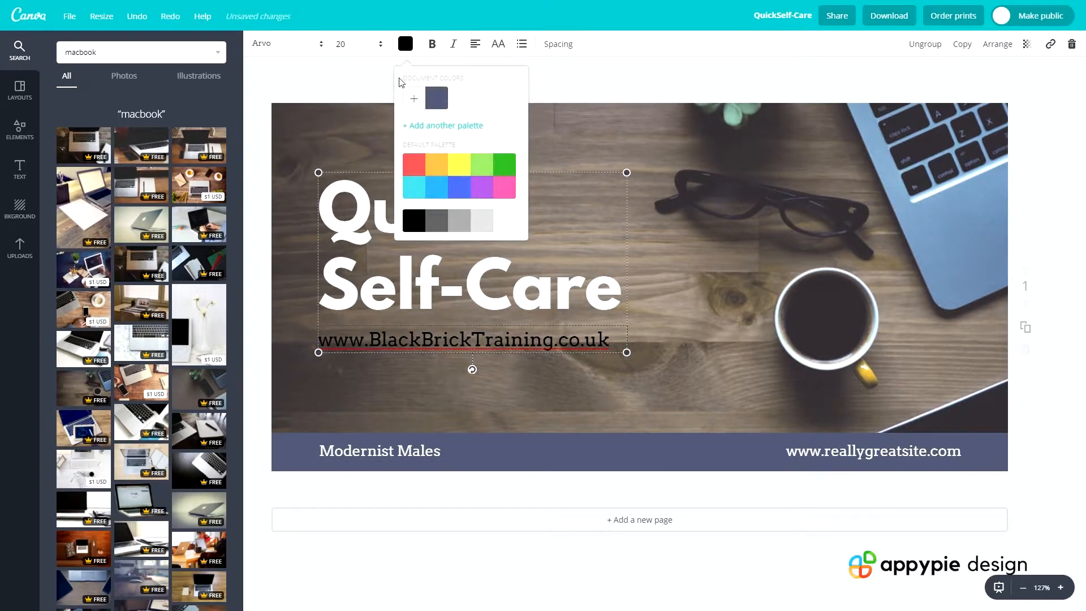
left_click(436, 226)
left_click(456, 223)
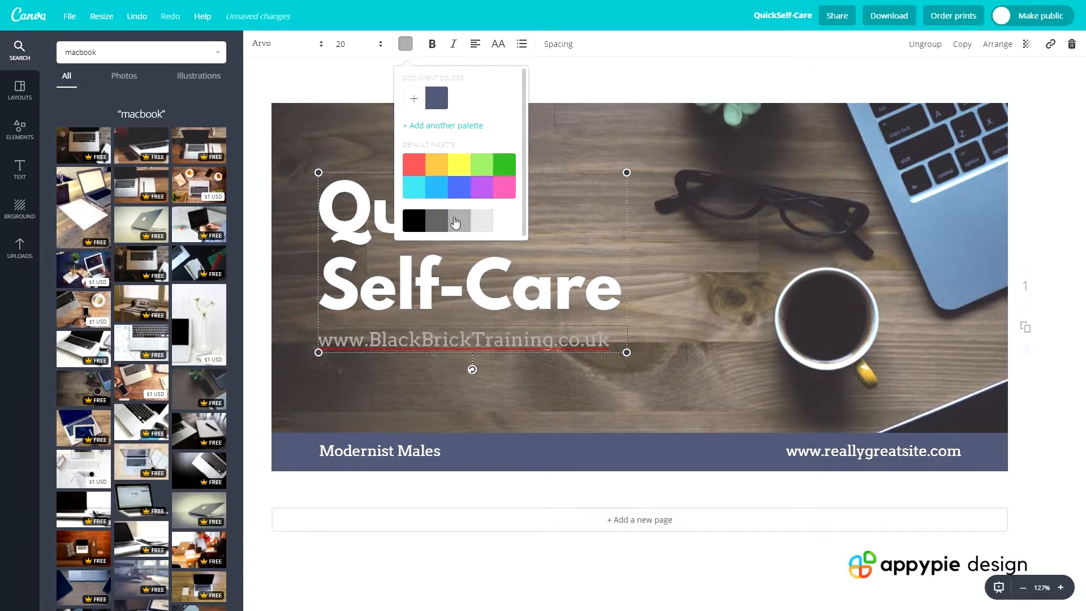
left_click(486, 222)
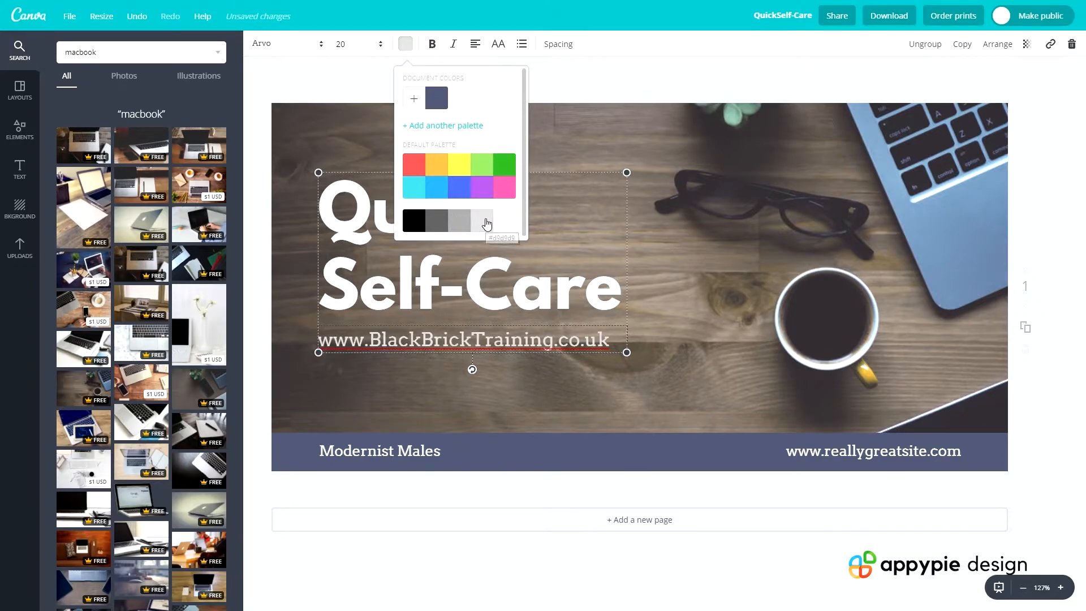
left_click(464, 394)
left_click(412, 457)
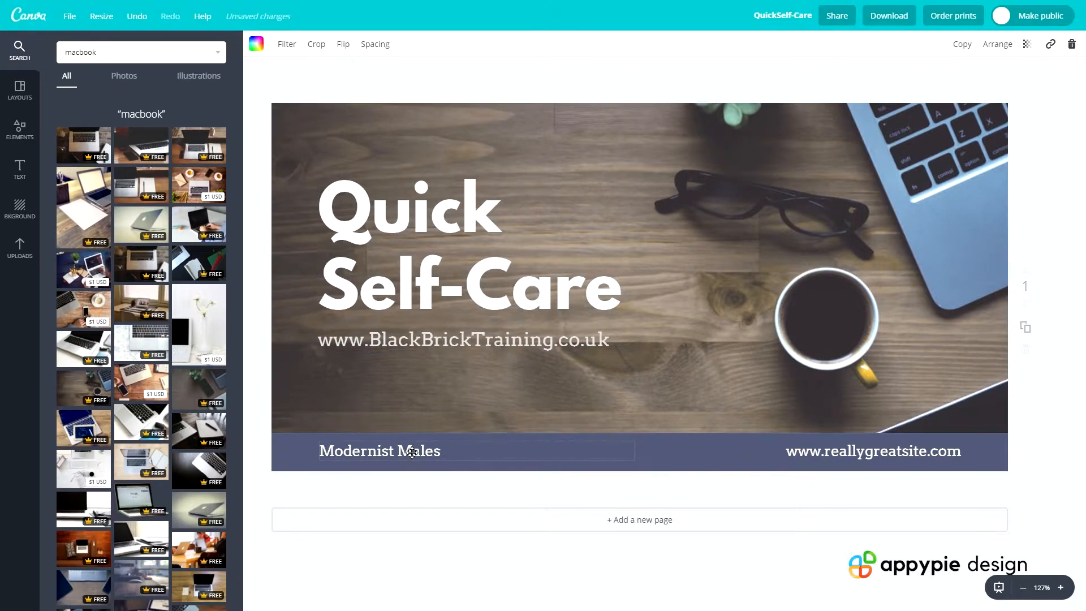
double_click(450, 344)
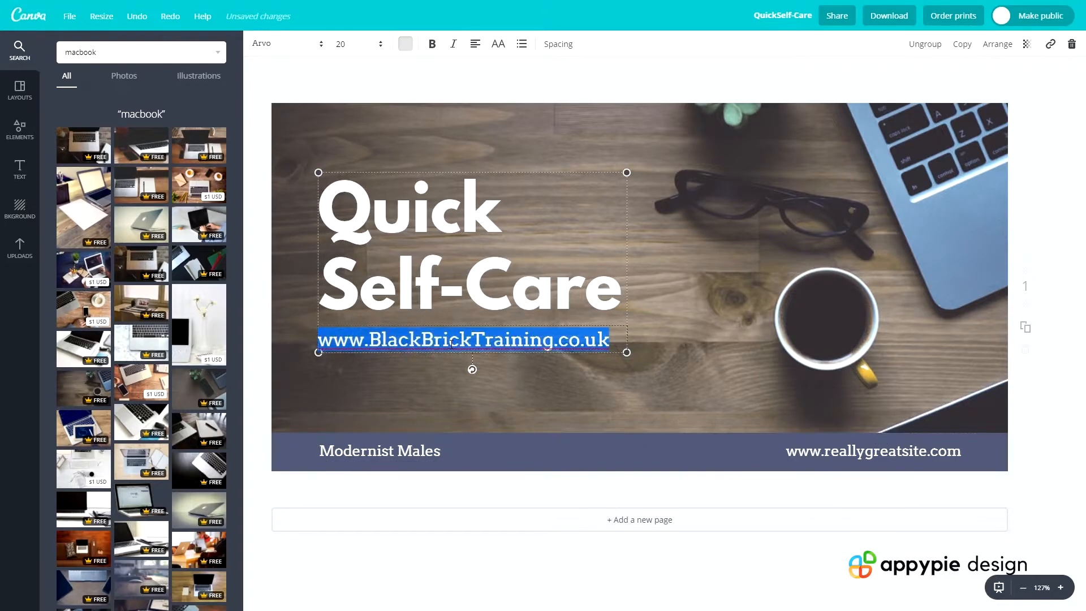
key("ctrl+c")
left_click(854, 457)
double_click(859, 455)
key("ctrl+v")
double_click(419, 451)
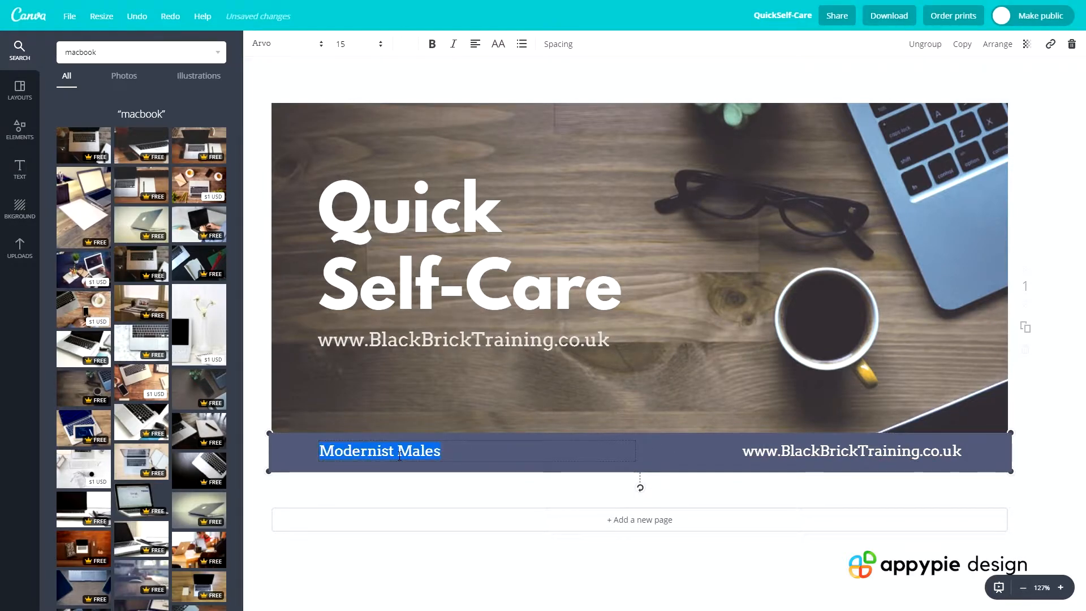
type("@BlackBrickTraining")
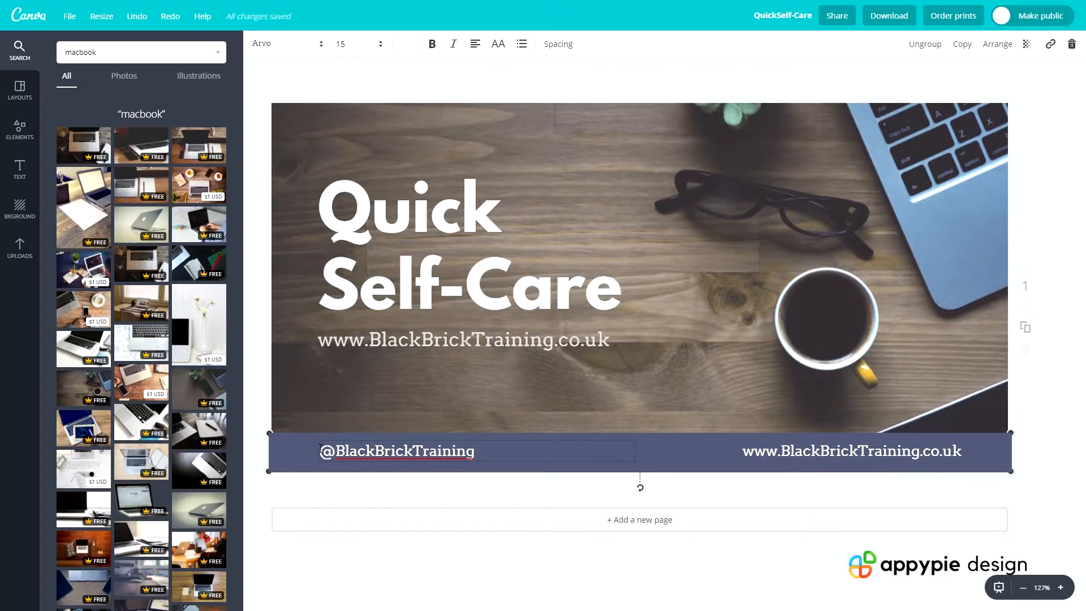
left_click(372, 460)
left_click(376, 454)
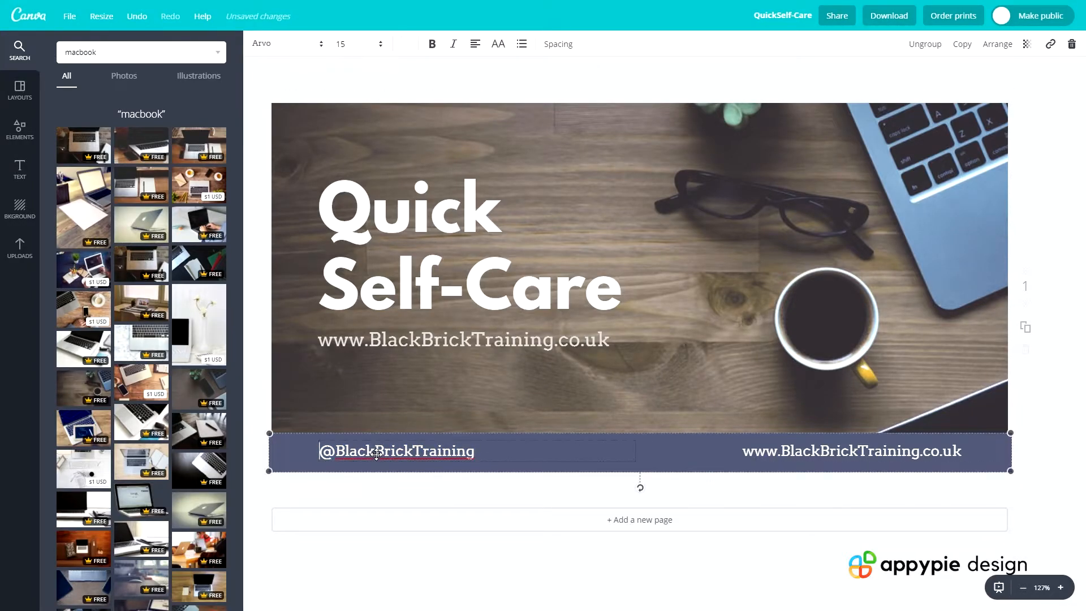
left_click(474, 451)
left_click_drag(474, 451, 438, 451)
left_click(423, 454)
left_click(429, 362)
left_click(402, 342)
Replace the headline "Quick Self-Care" with "Online Courses"
left_click_drag(622, 306, 320, 219)
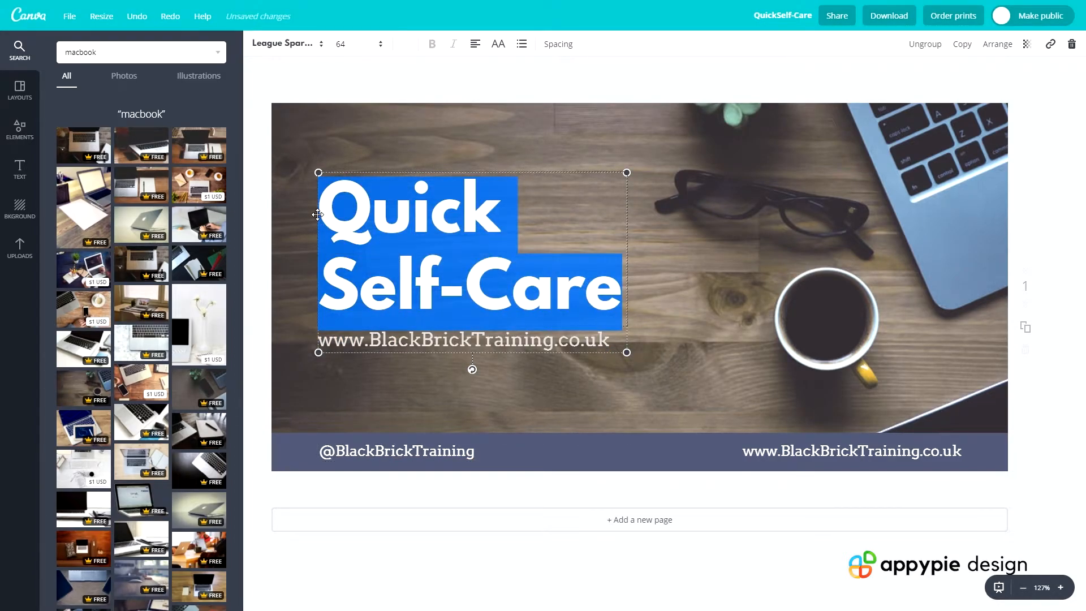
type("Online ")
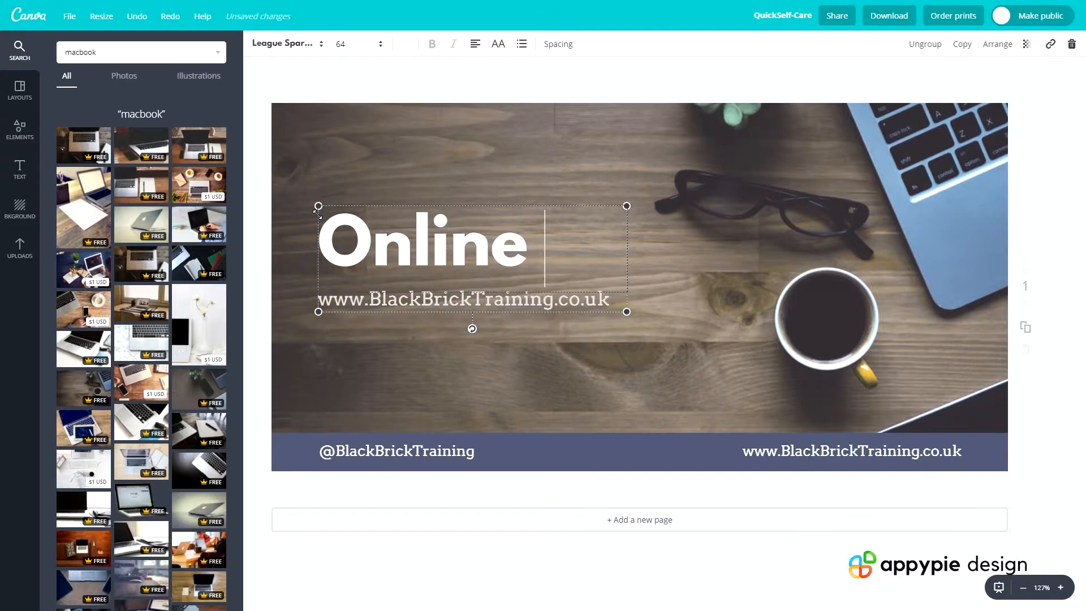
type("Courses")
left_click(315, 400)
left_click(459, 349)
left_click(459, 349)
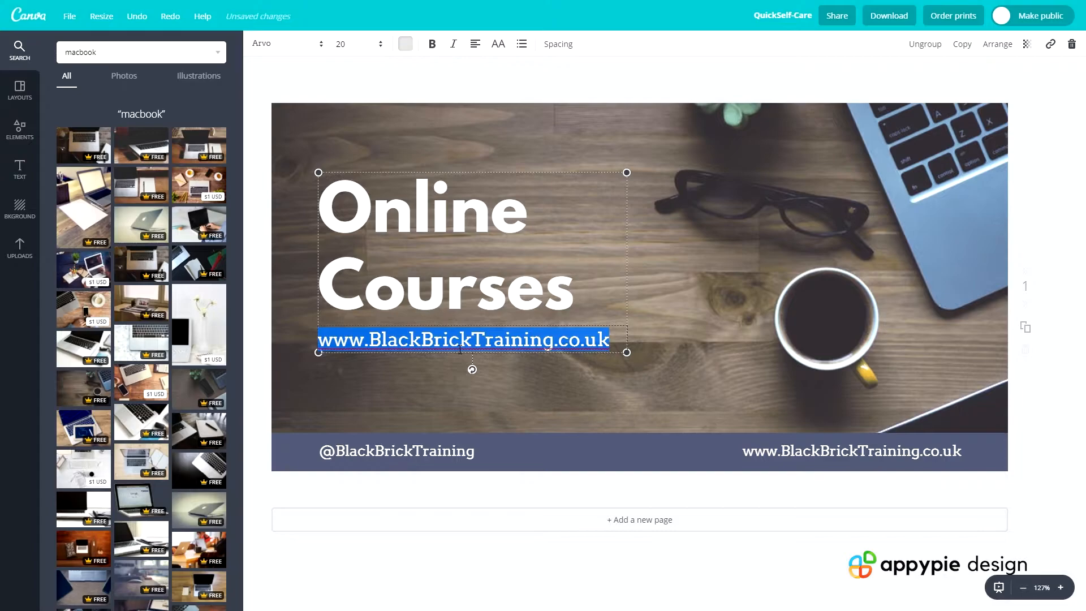
left_click(491, 395)
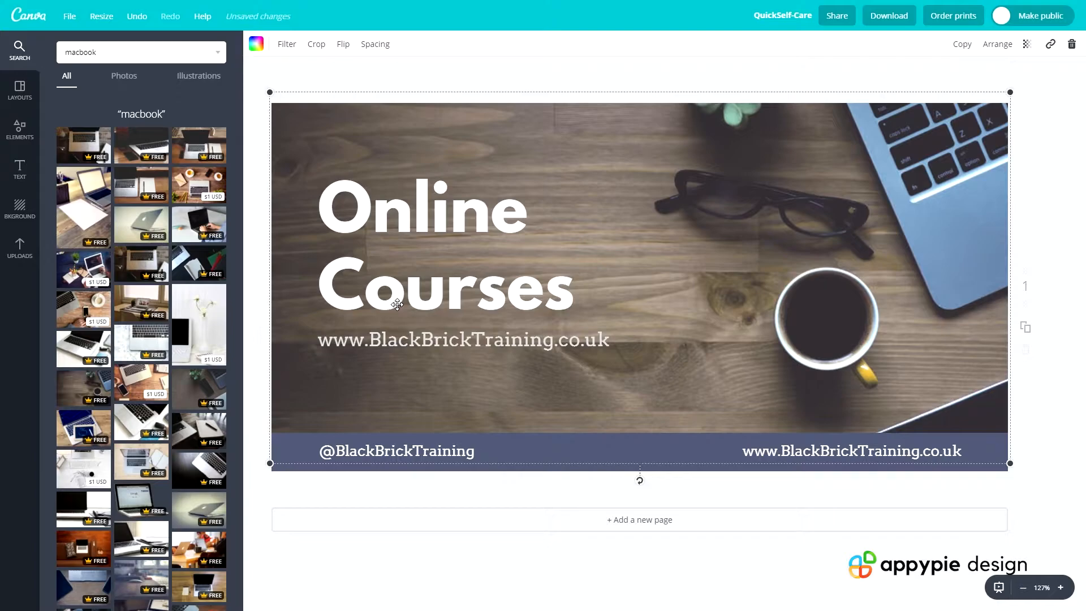
Tighten the line height of the "Online Courses" headline to 0.96
left_click(484, 244)
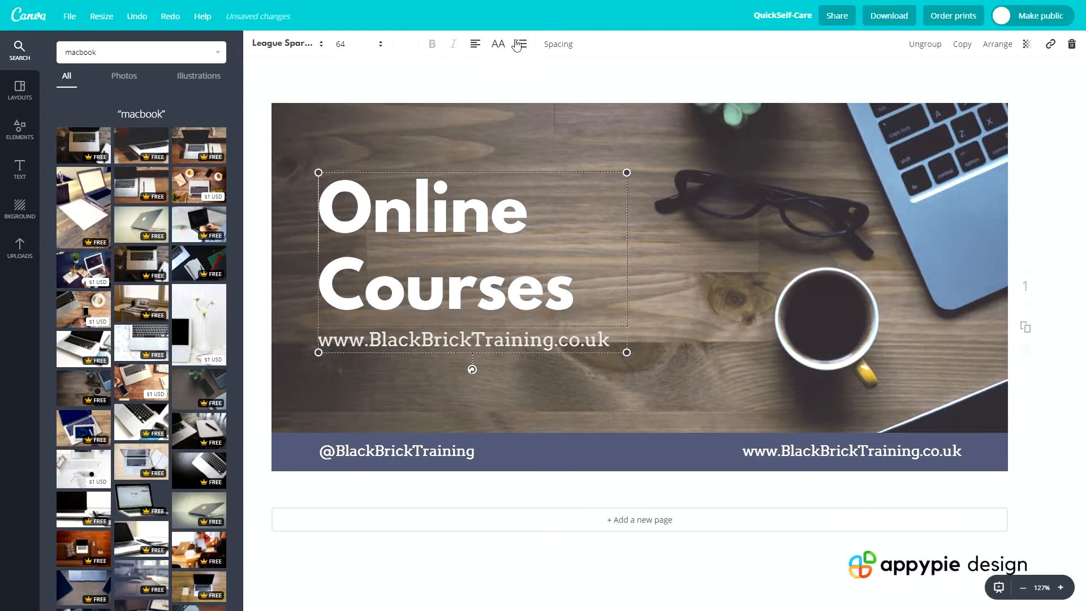
left_click(548, 45)
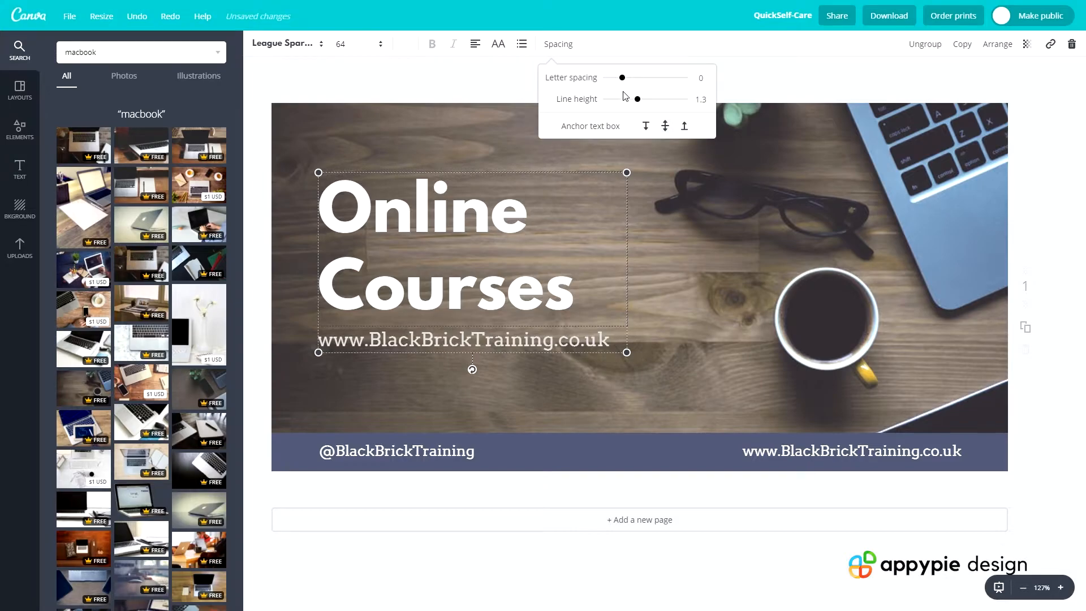
left_click_drag(637, 99, 624, 104)
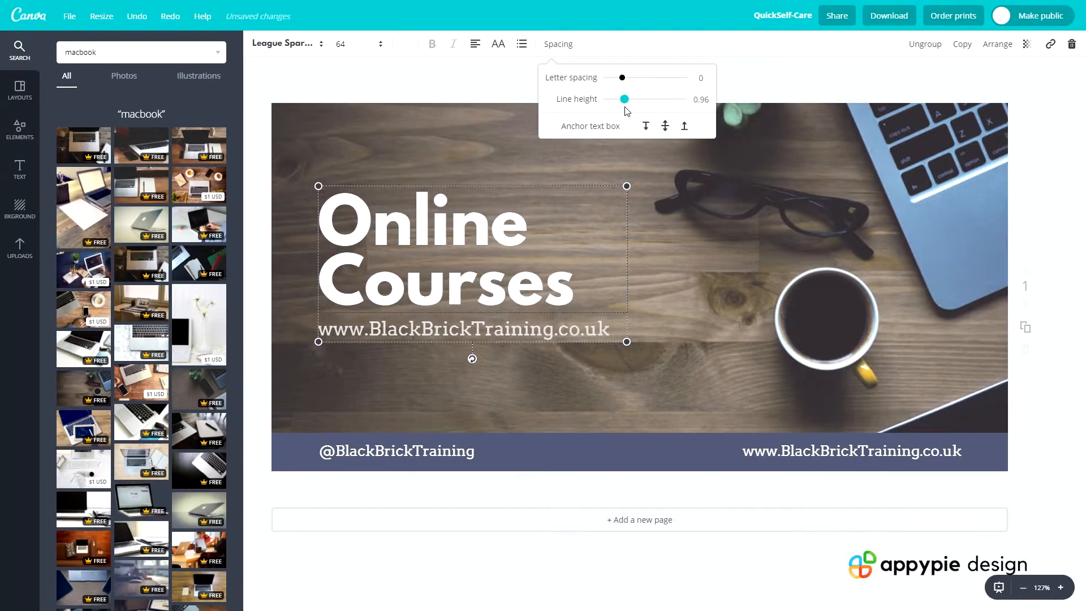
left_click(723, 202)
Try font size 24 on the web address under the headline, then settle on 21
left_click(391, 278)
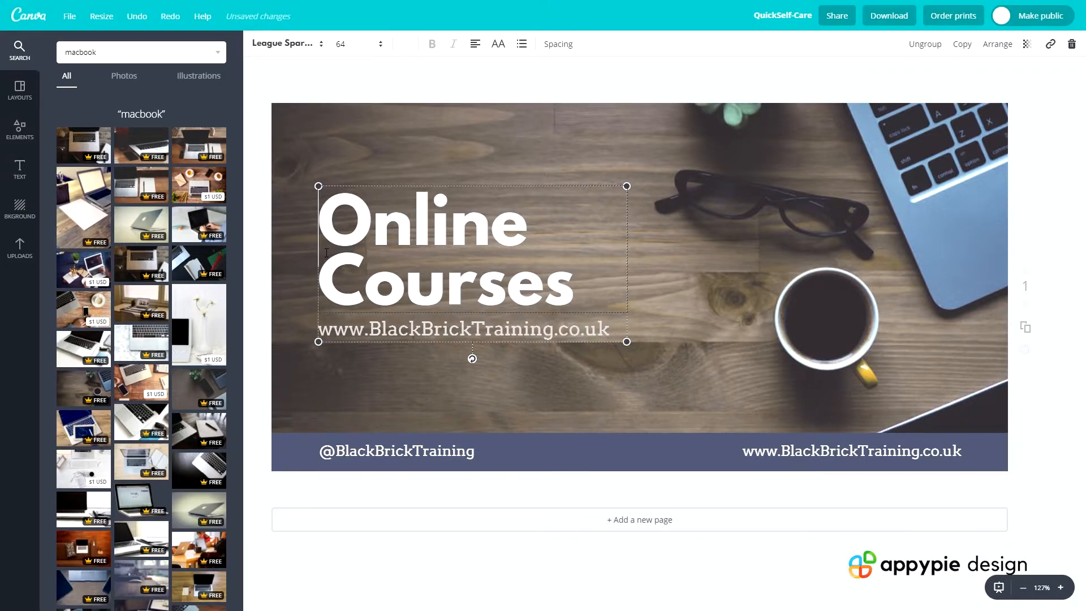
left_click(356, 334)
left_click(378, 45)
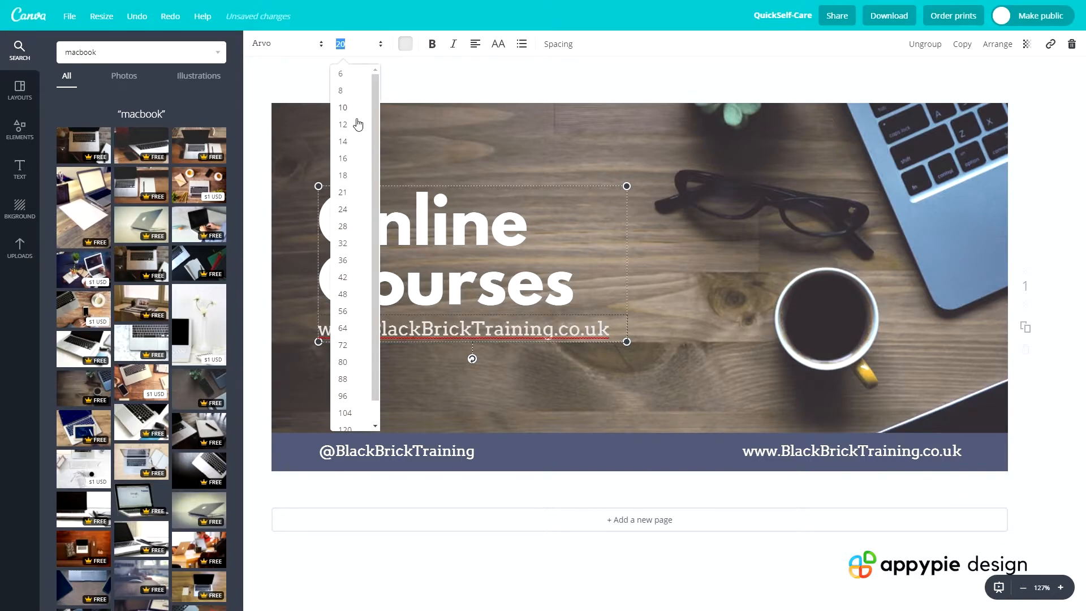
left_click(343, 209)
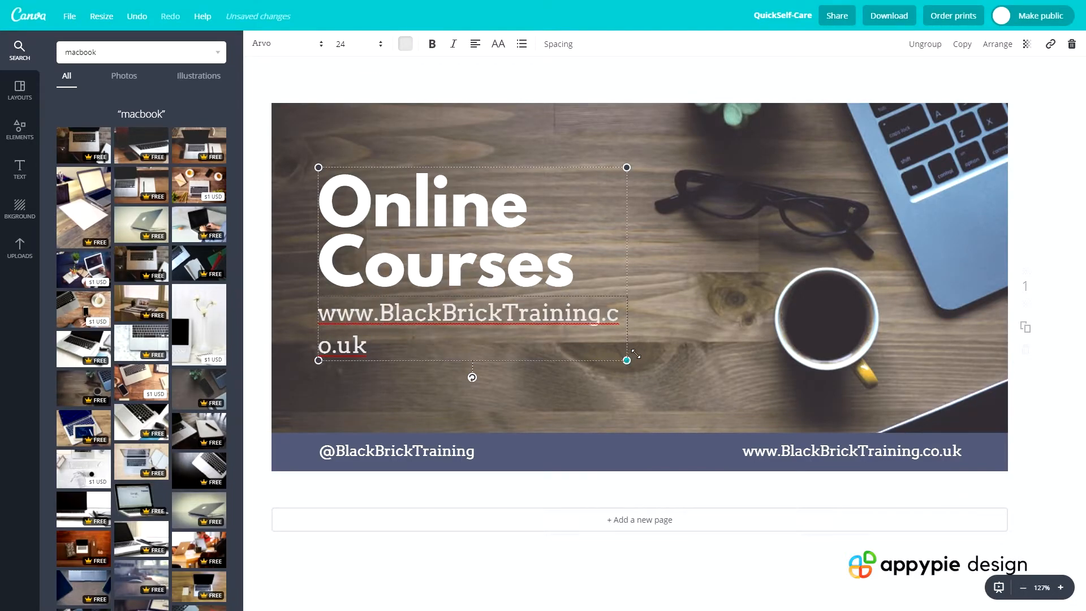
left_click(359, 45)
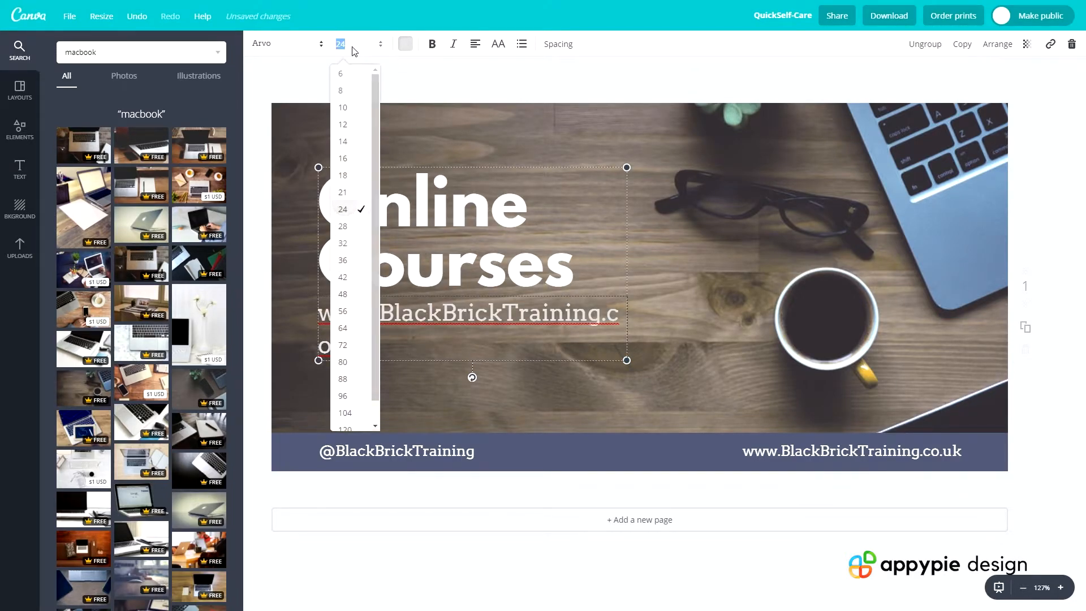
left_click(352, 199)
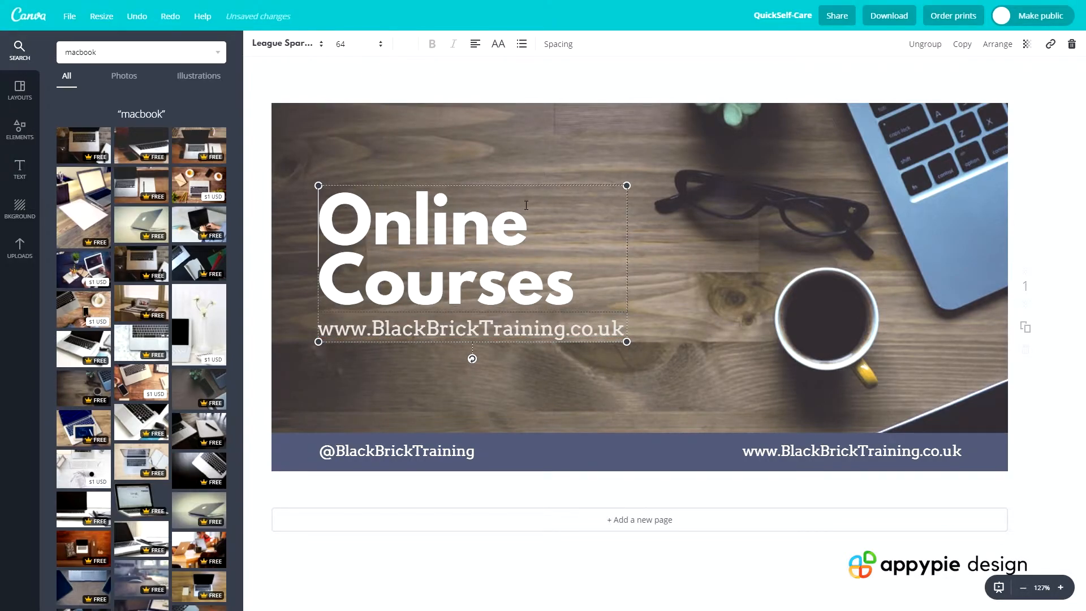
Set the font size of the "Online Courses" headline to 72
left_click(362, 46)
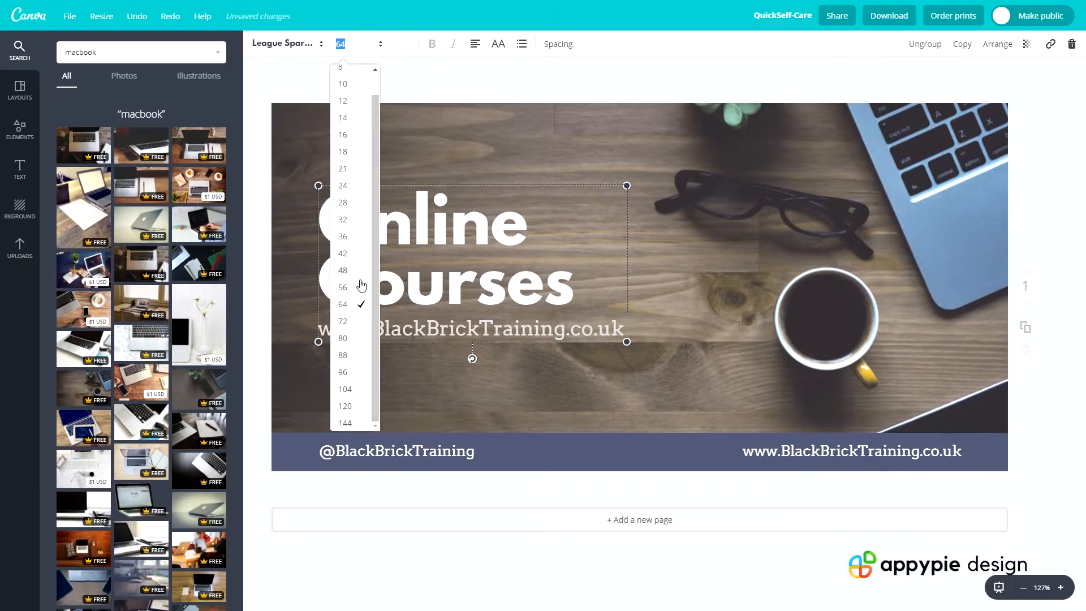
left_click(357, 321)
left_click(725, 295)
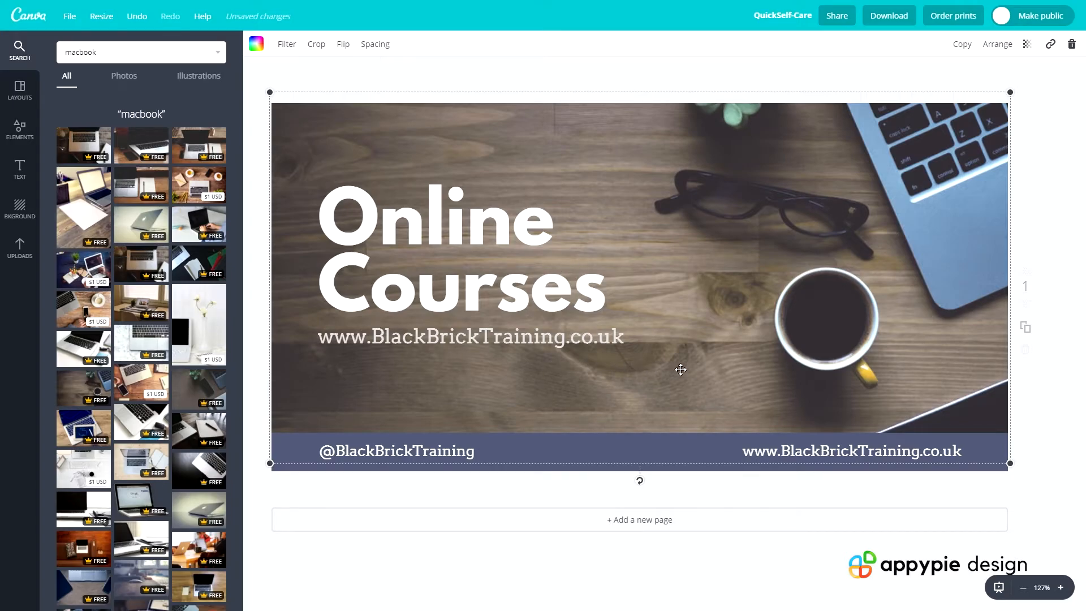
Replace the web address under the "Online Courses" headline with the filler text "fbrbnrtn"
left_click(494, 336)
left_click(494, 336)
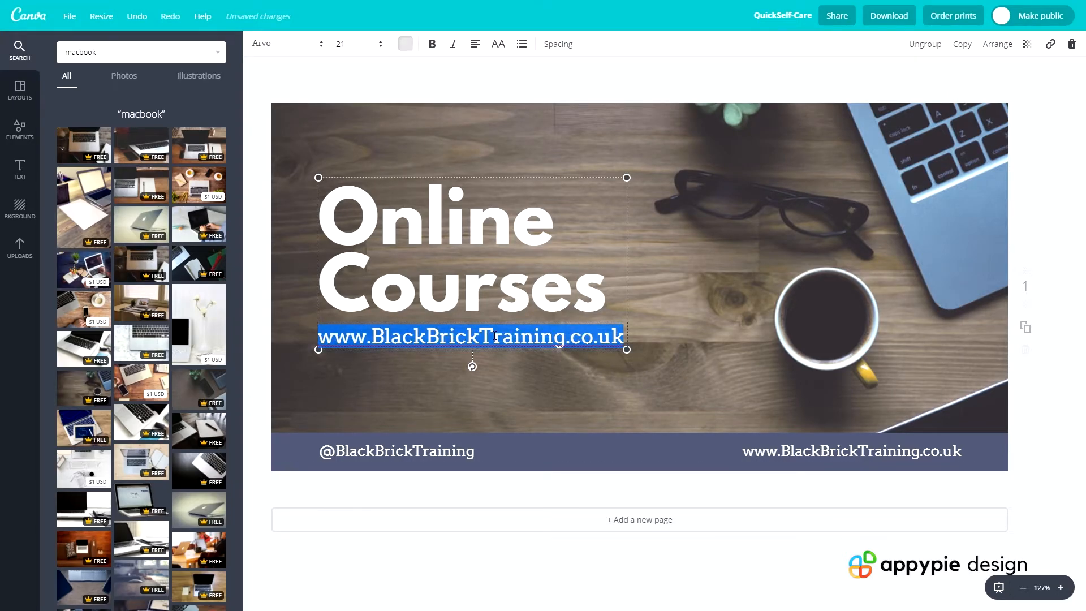
key("BackSpace")
type("fbrbnrtn")
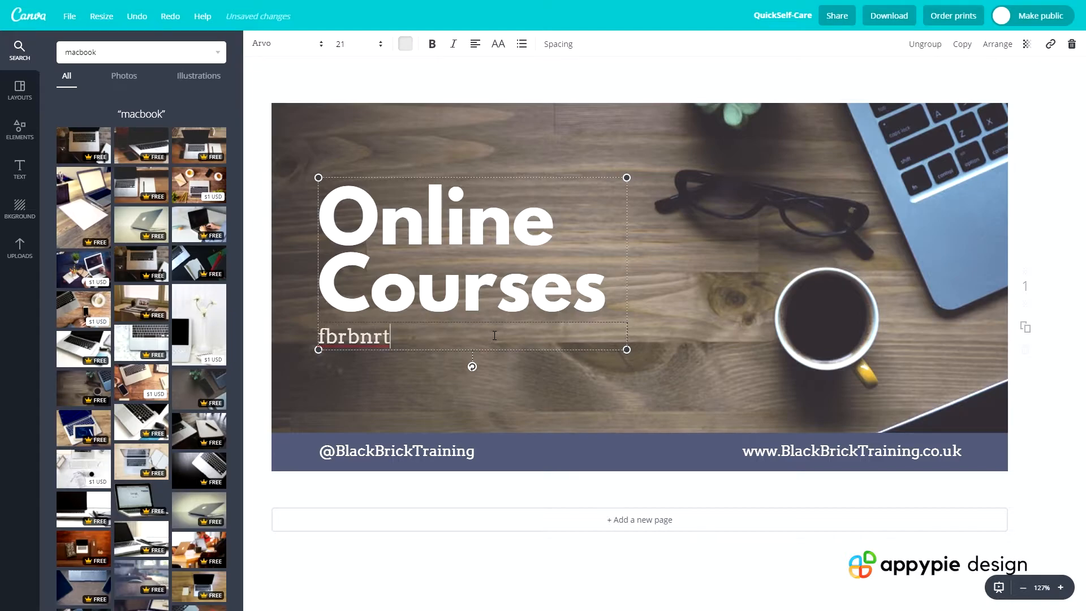
left_click(481, 382)
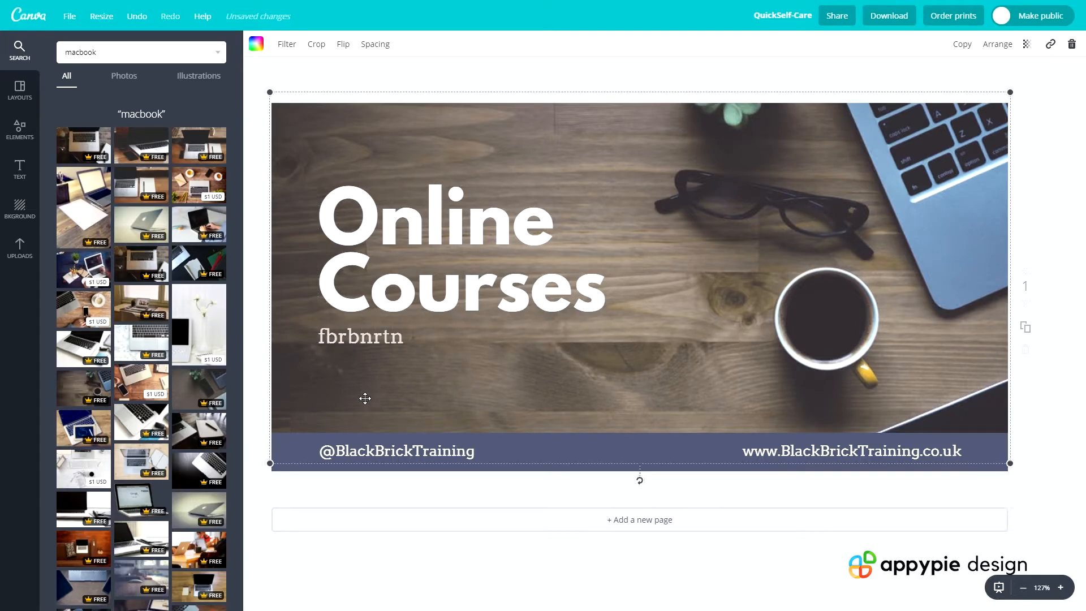
left_click(394, 451)
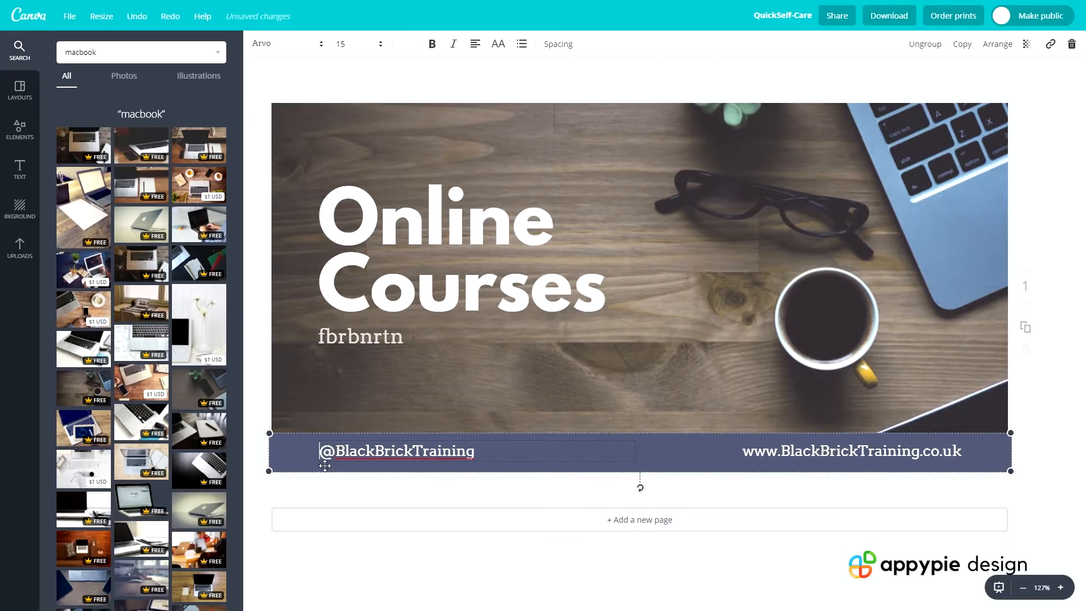
double_click(353, 450)
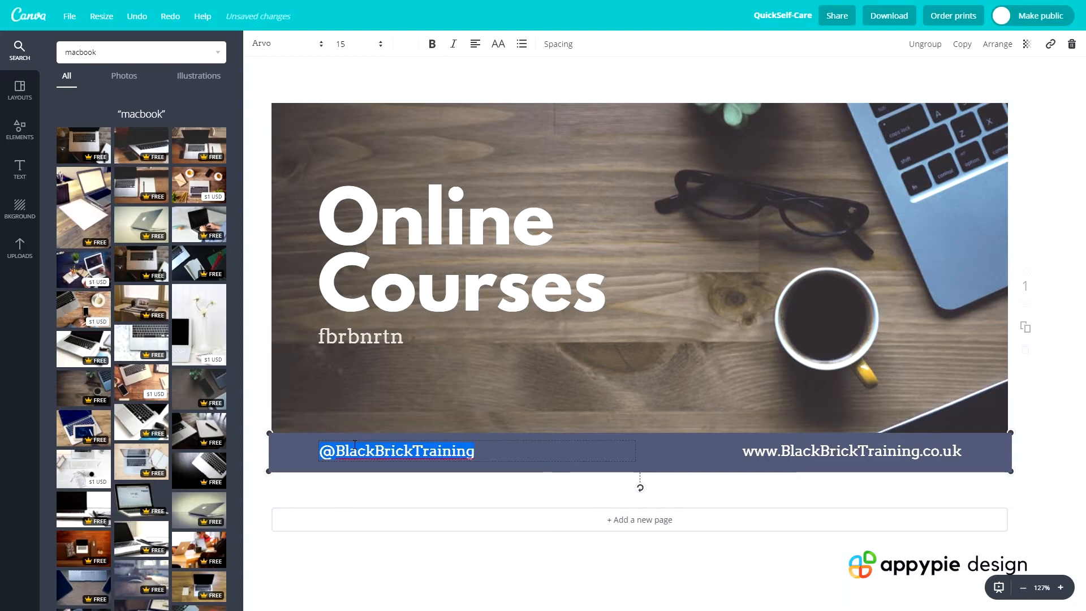
type("Use The Code")
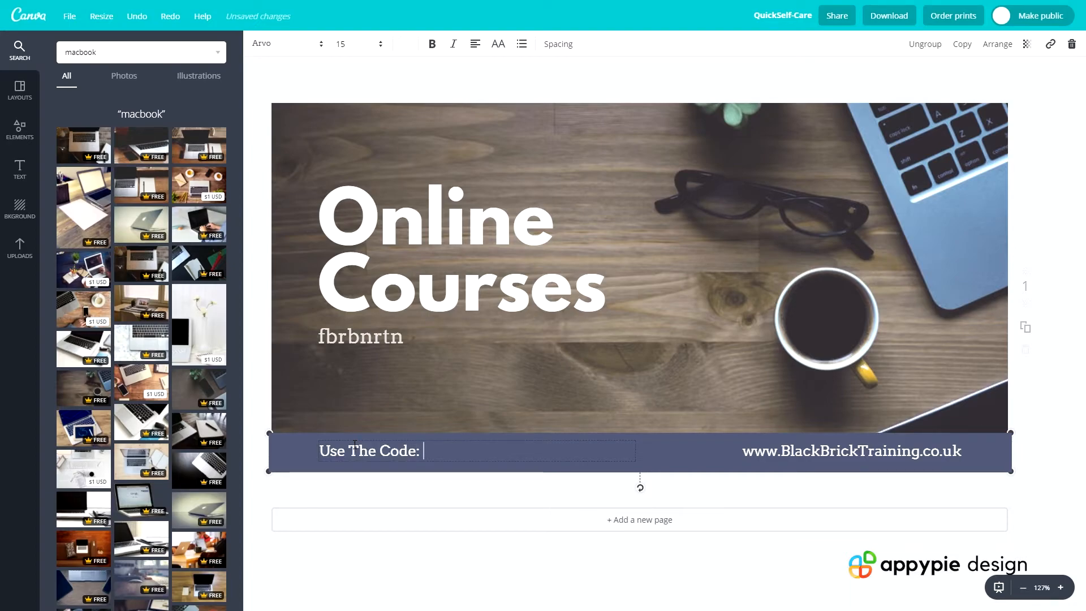
type(": 'BLACKBRICK'")
left_click(589, 383)
left_click(340, 451)
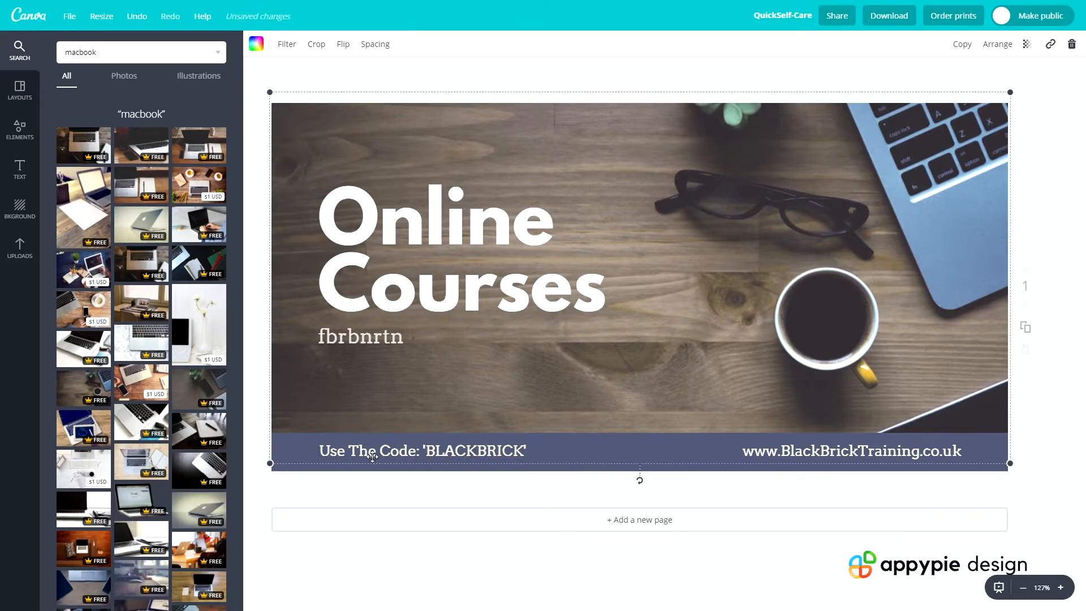
Replace the filler text under the headline with "GET ANY COURSE FOR JUST $10!"
left_click(398, 338)
double_click(399, 338)
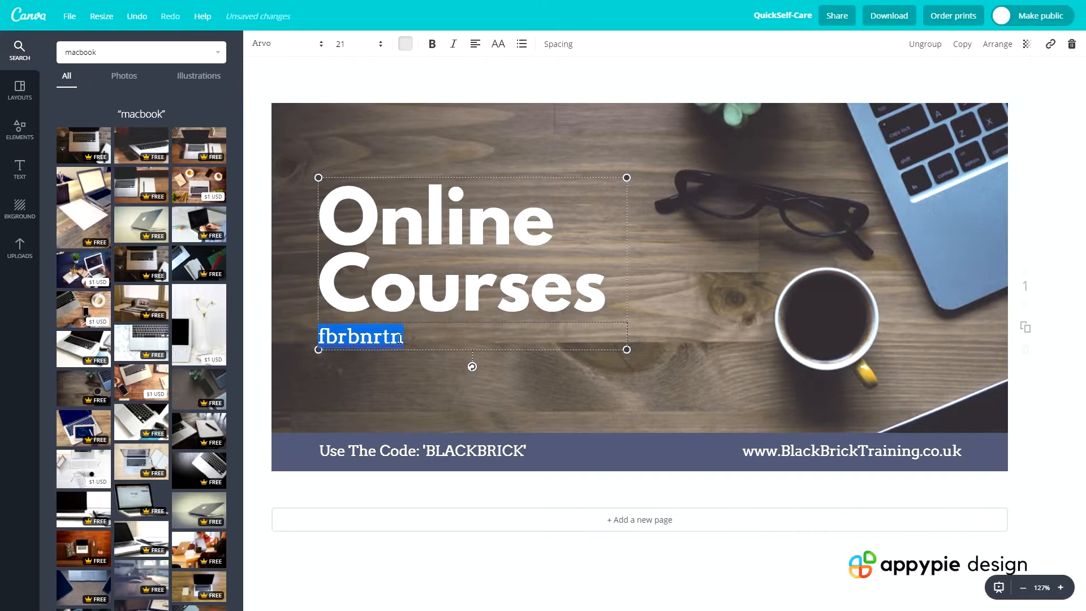
type("ge")
key("BackSpace")
key("BackSpace")
type("GET AN")
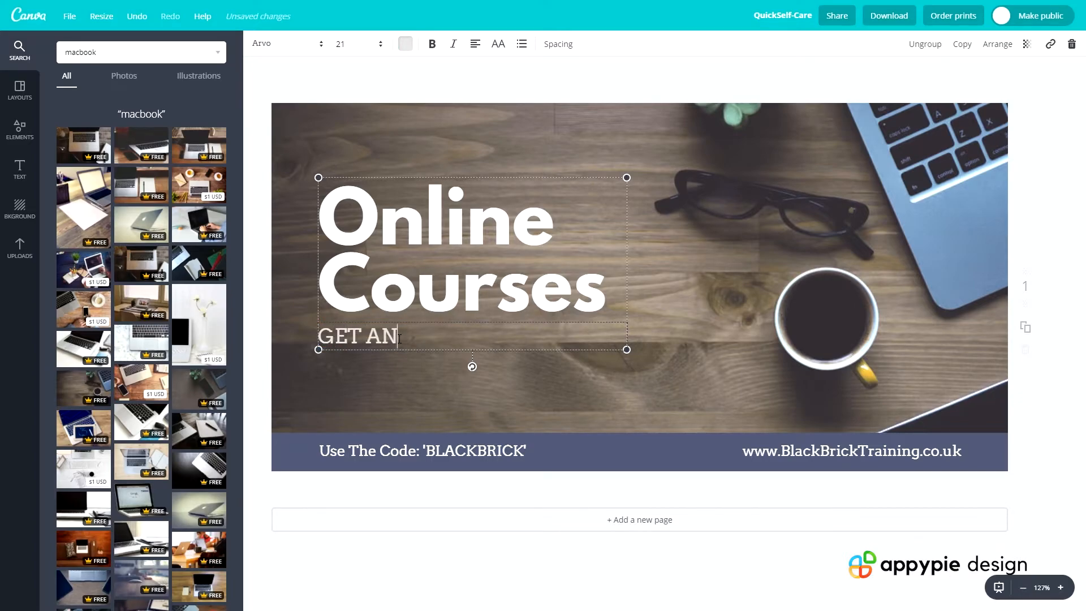
type("Y COURSE FO")
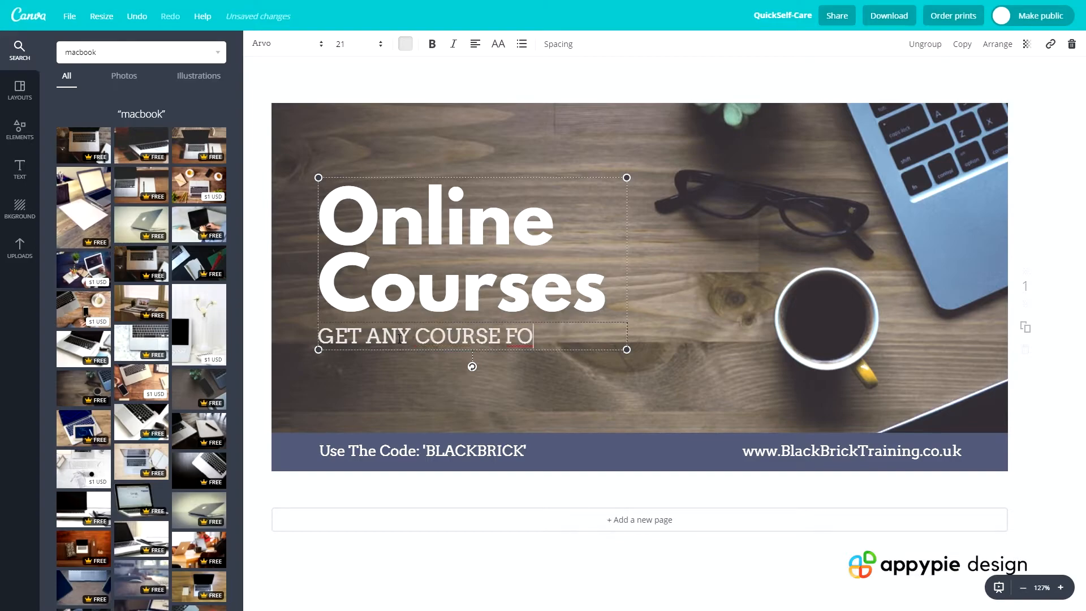
type("R JUST ")
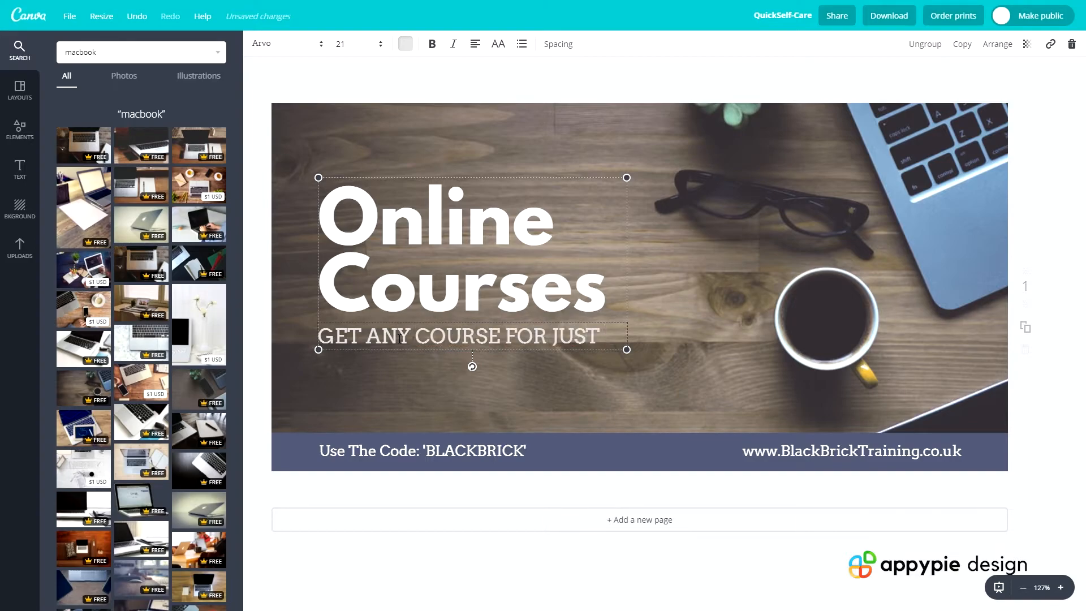
type("$10")
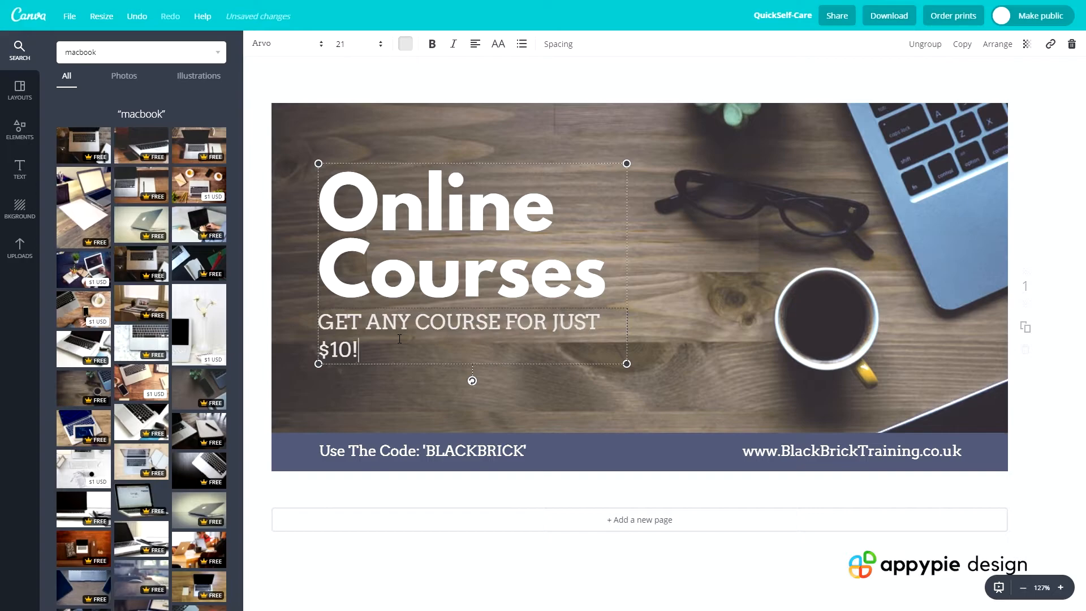
left_click(413, 409)
left_click(404, 485)
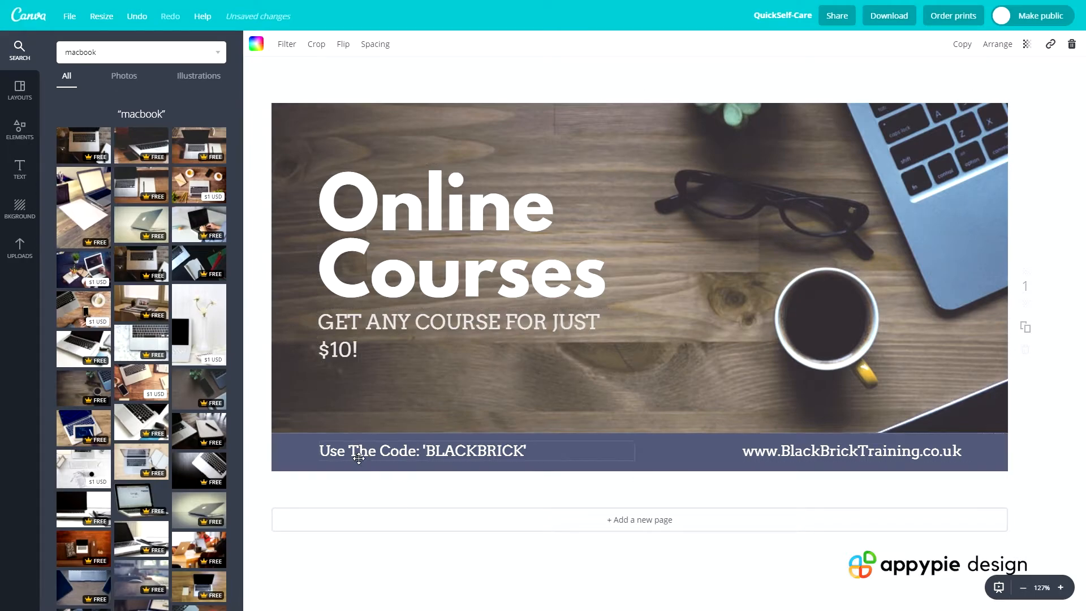
Insert "SOCIAL MEDIA" before "COURSE" in the subheading so it reads "GET ANY SOCIAL MEDIA COURSE FOR JUST $10!"
left_click(343, 352)
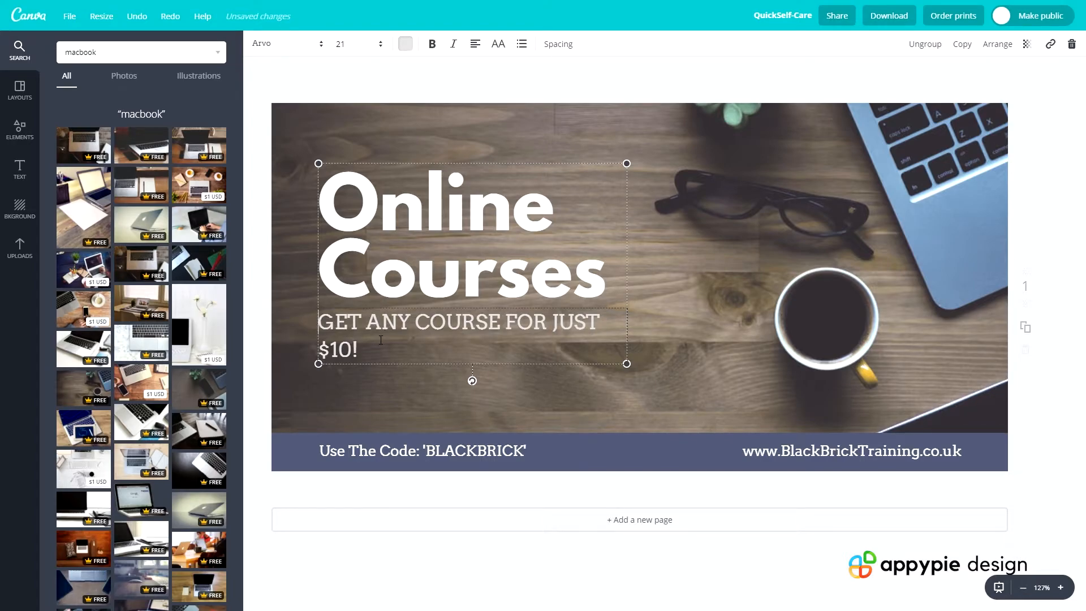
triple_click(348, 339)
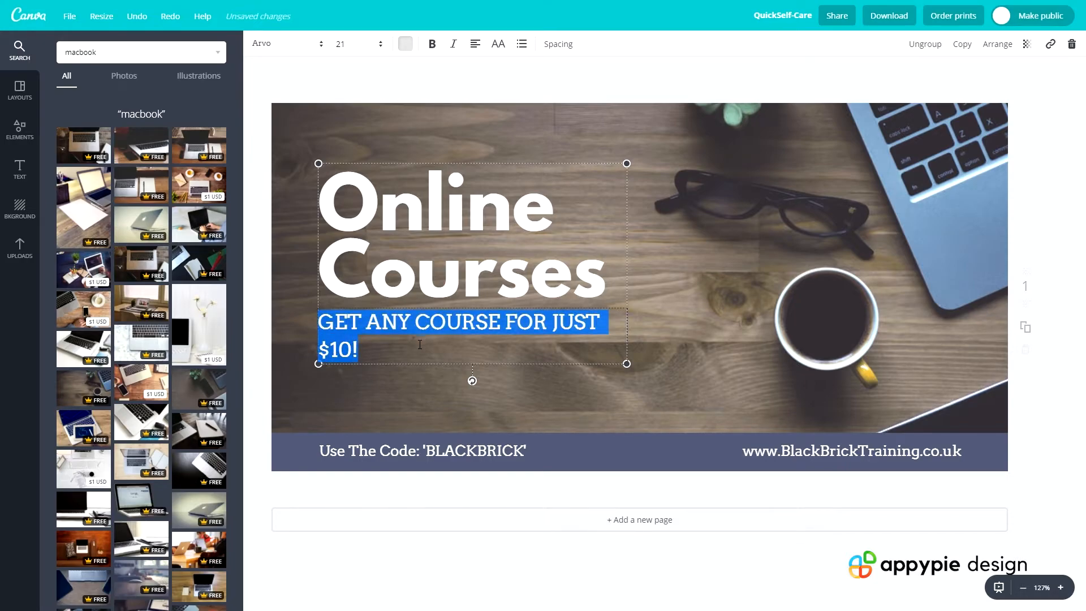
left_click(372, 355)
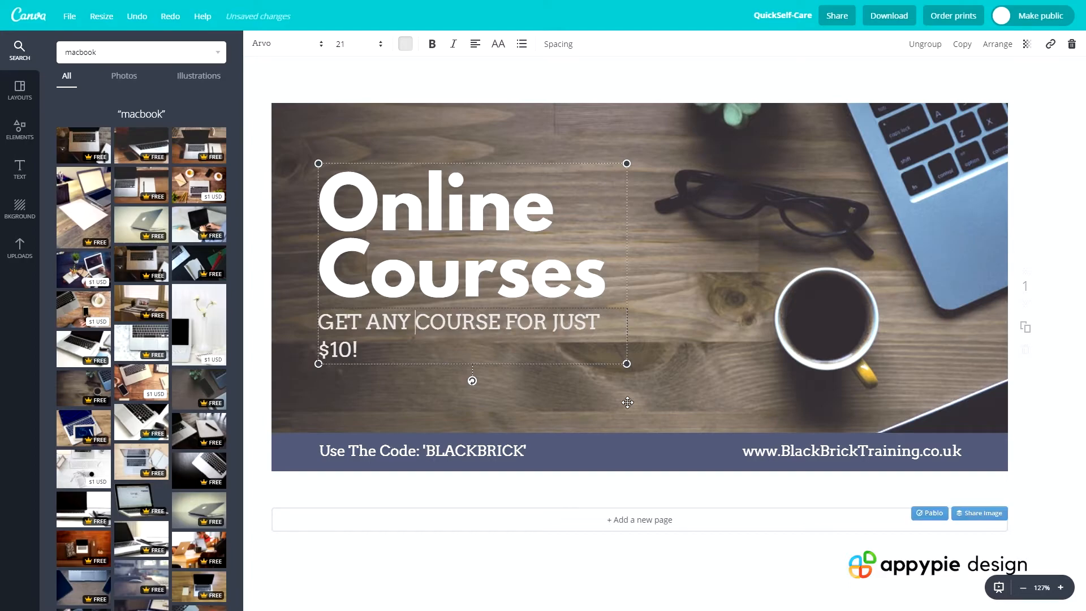
type("s")
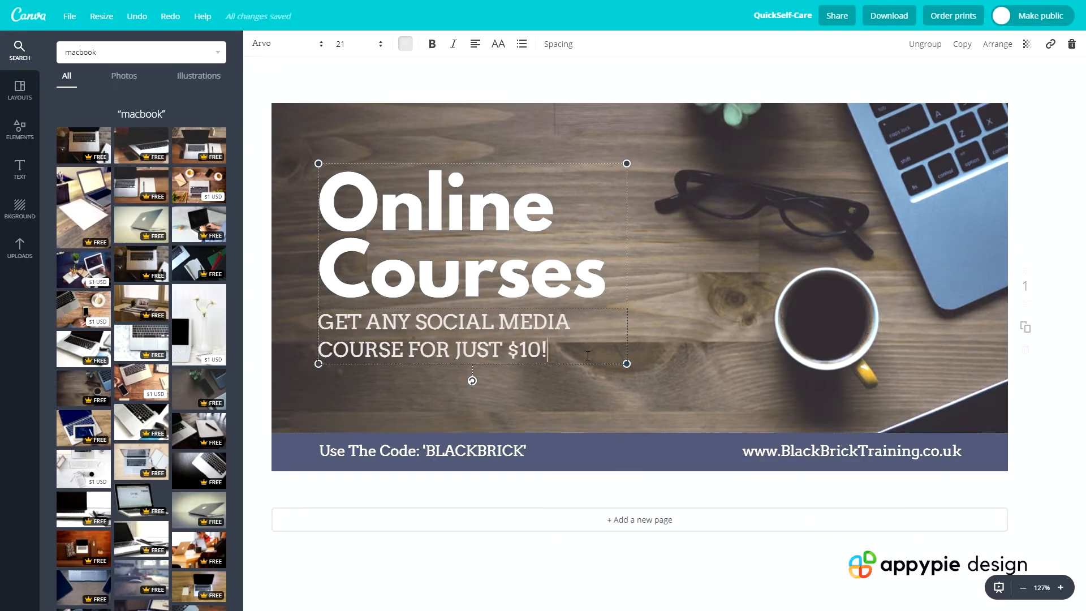
left_click(312, 368)
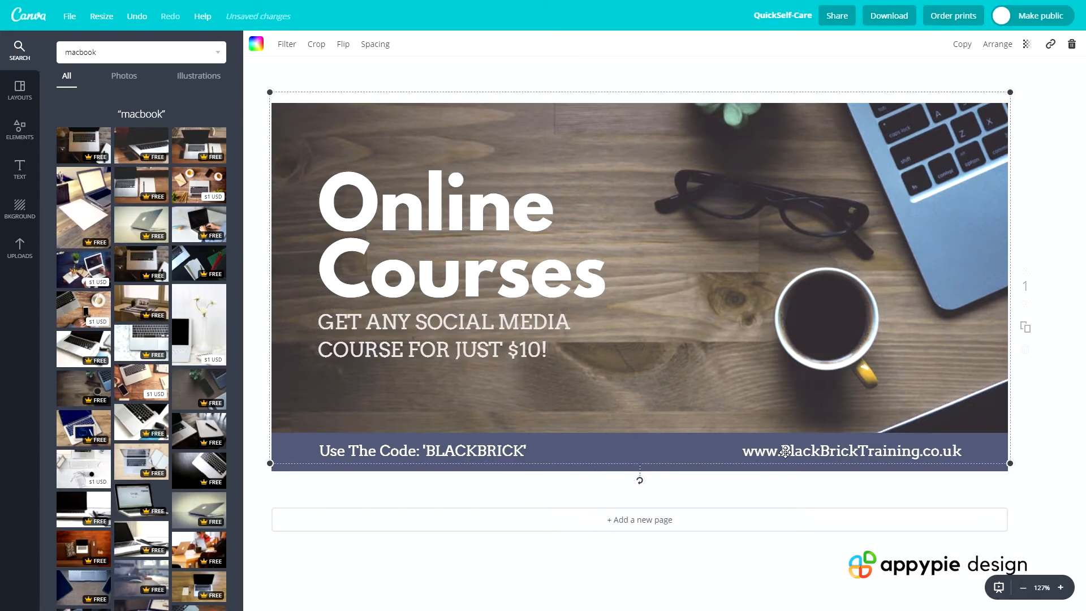
left_click(797, 493)
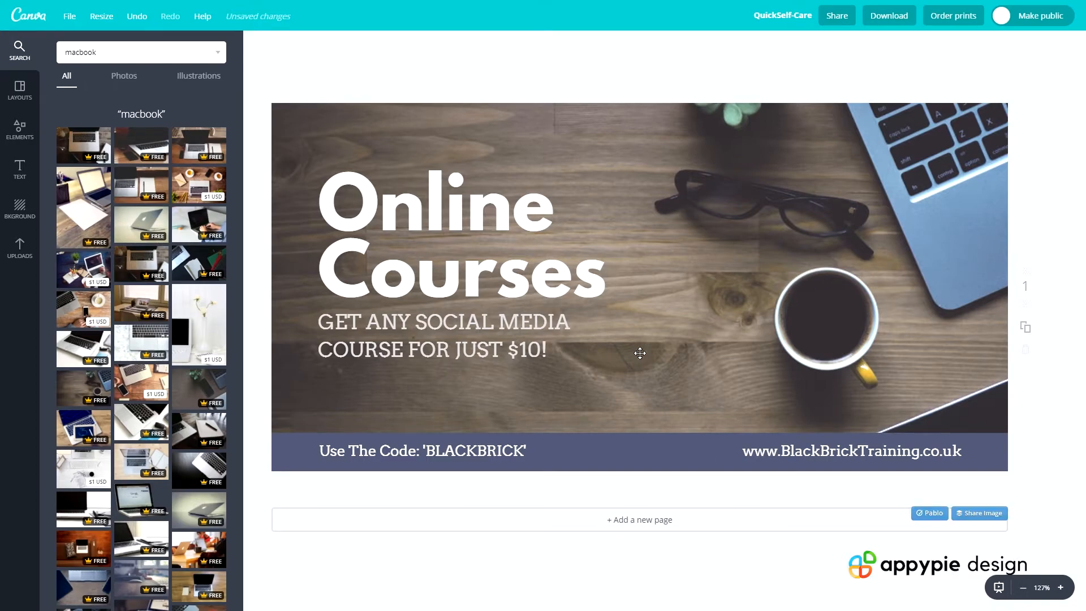
left_click(423, 216)
left_click(441, 350)
left_click(816, 456)
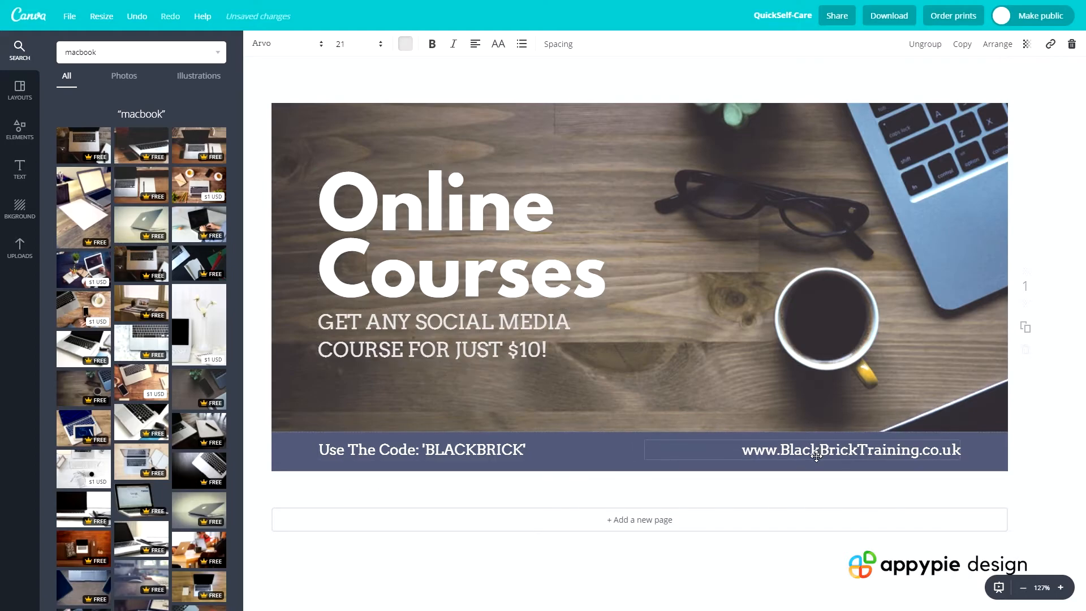
left_click(627, 445)
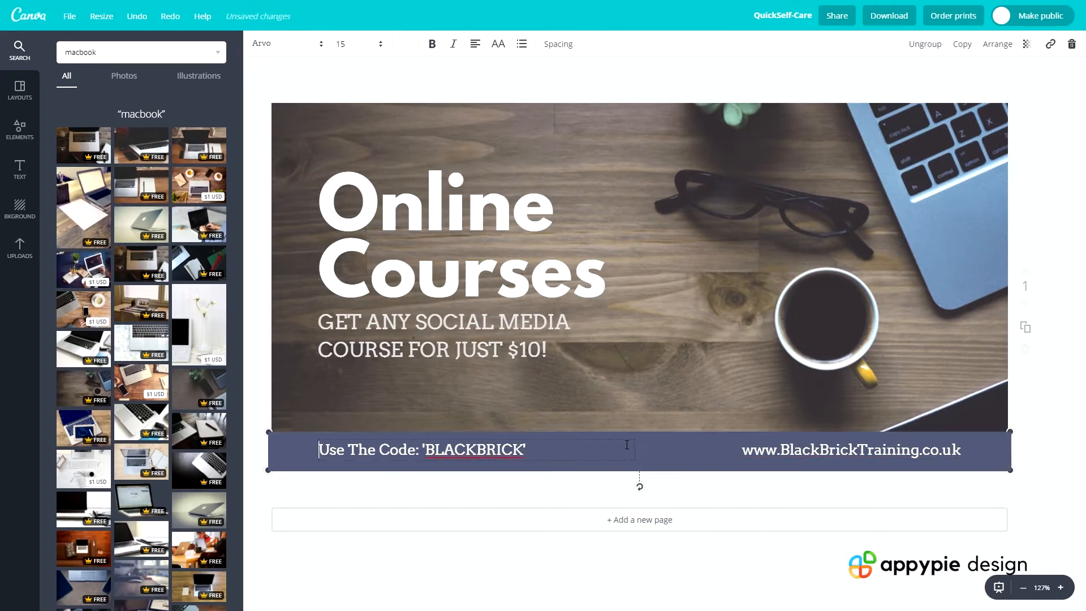
key("Escape")
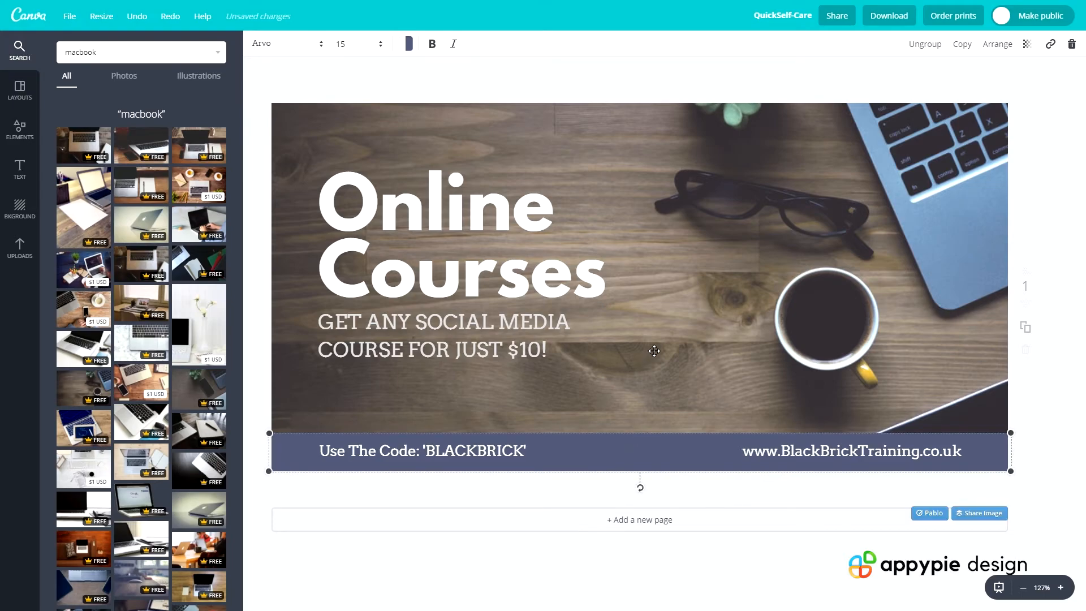
left_click(653, 351)
left_click(1048, 409)
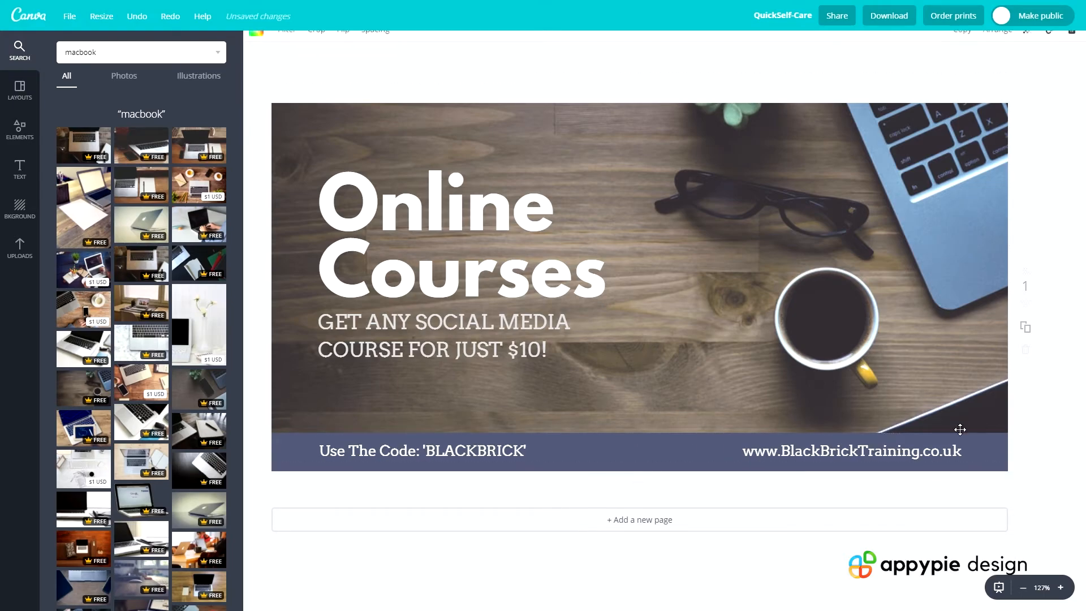
Try bold and uppercase formatting on the web address in the purple banner, and switch both off again
left_click(874, 450)
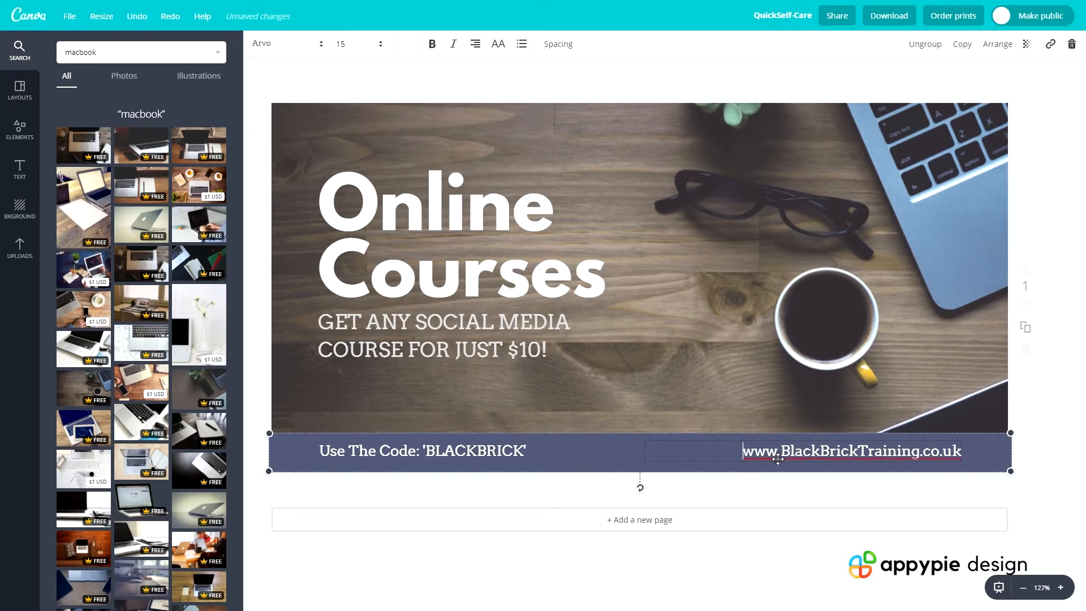
left_click(431, 44)
left_click(432, 44)
left_click(497, 46)
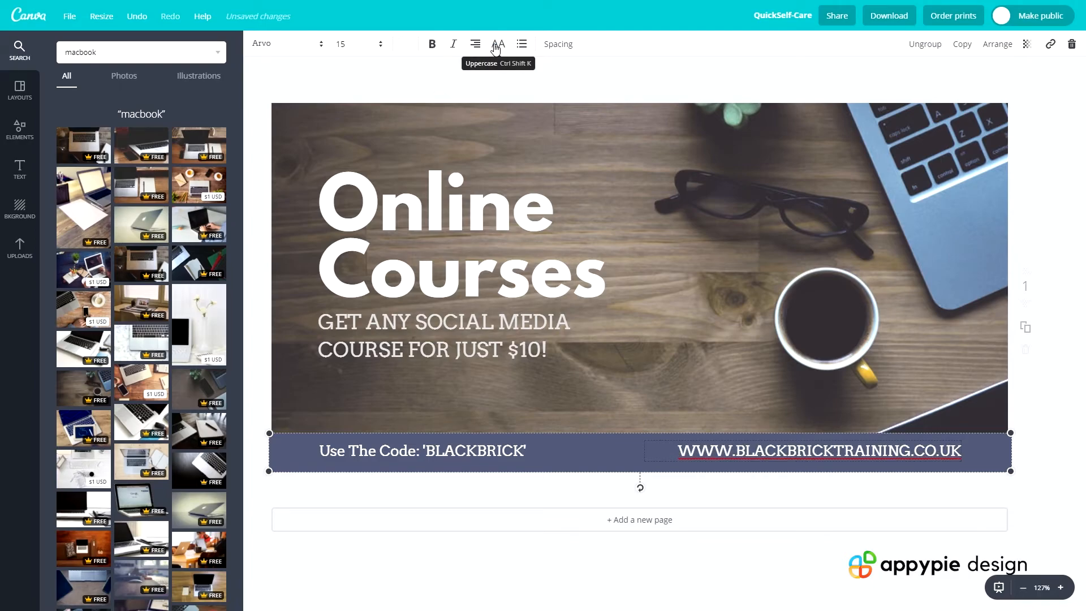
left_click(497, 45)
key("BackSpace")
type("blackBrickTraining.co.uk")
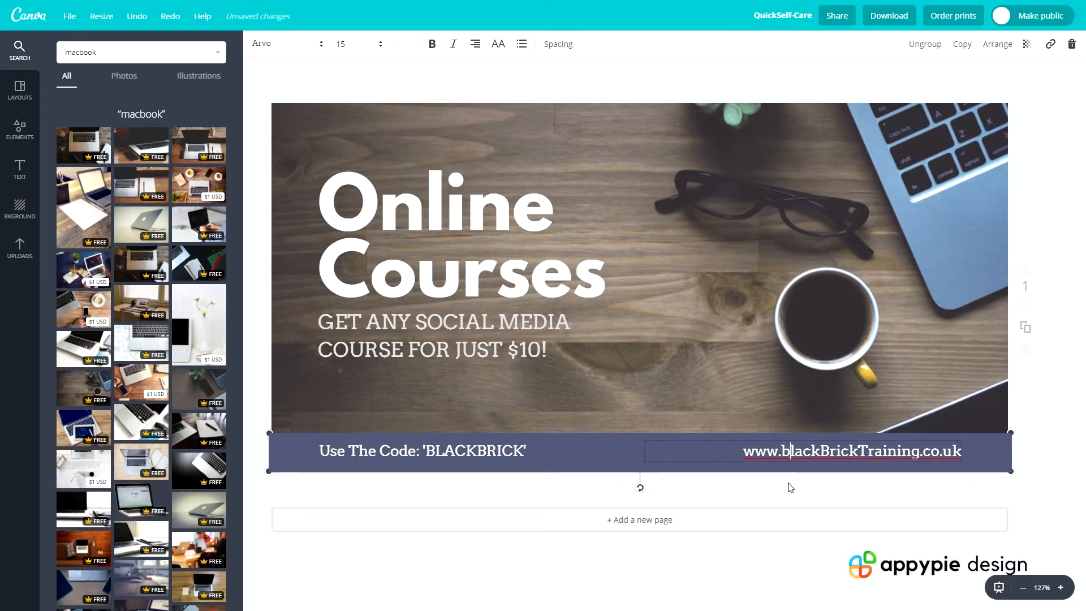
key("Right")
key("Right")
key("Right")
key("Right")
key("BackSpace")
type("b")
key("Right")
key("Right")
key("BackSpace")
type("t")
key("Right")
left_click(763, 460)
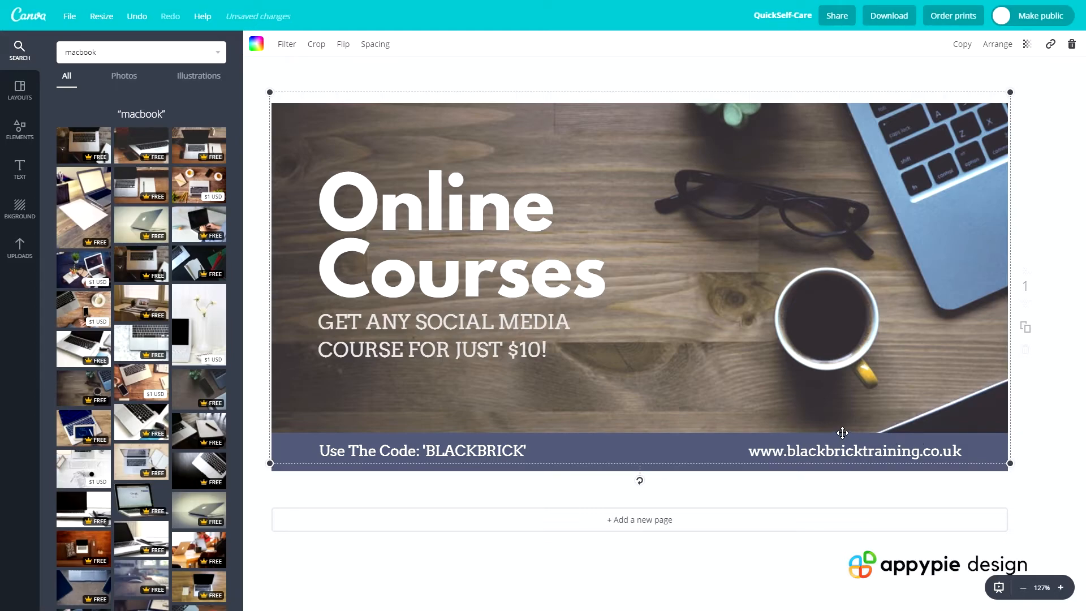
left_click(1036, 451)
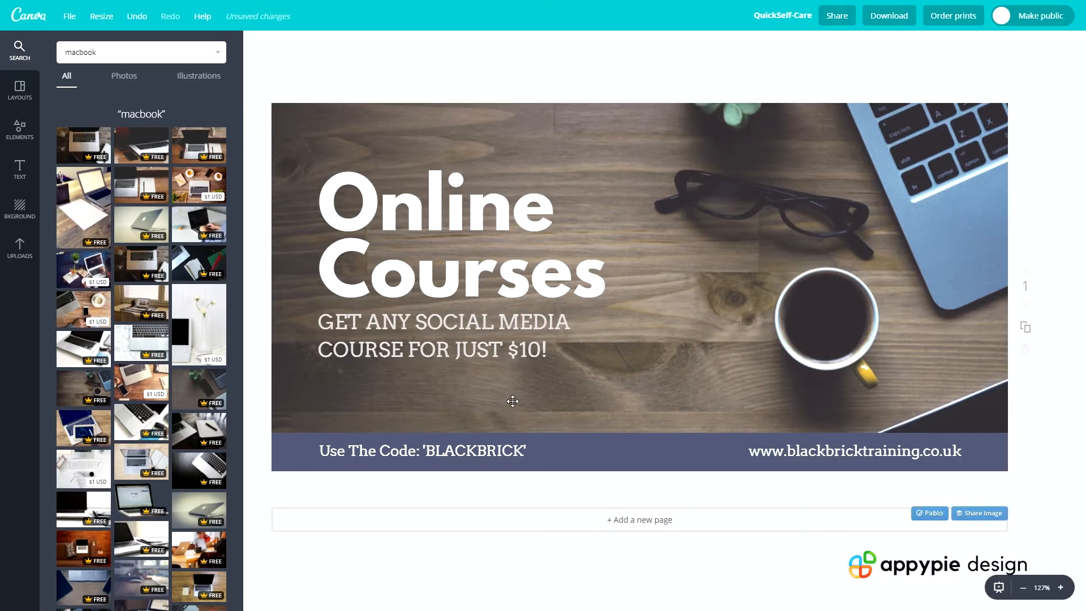
left_click(745, 331)
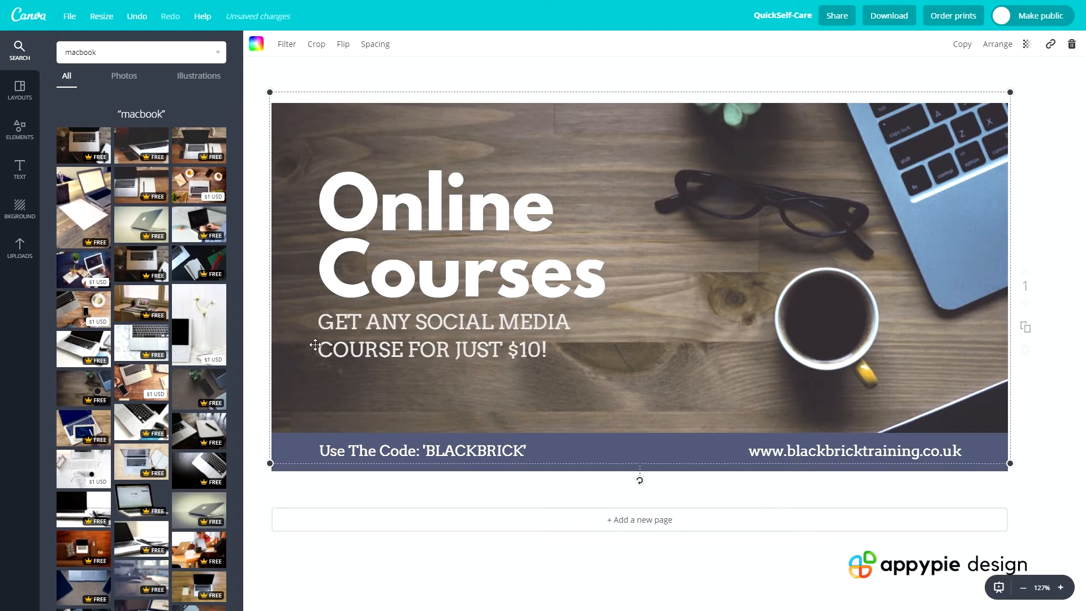
left_click(545, 350)
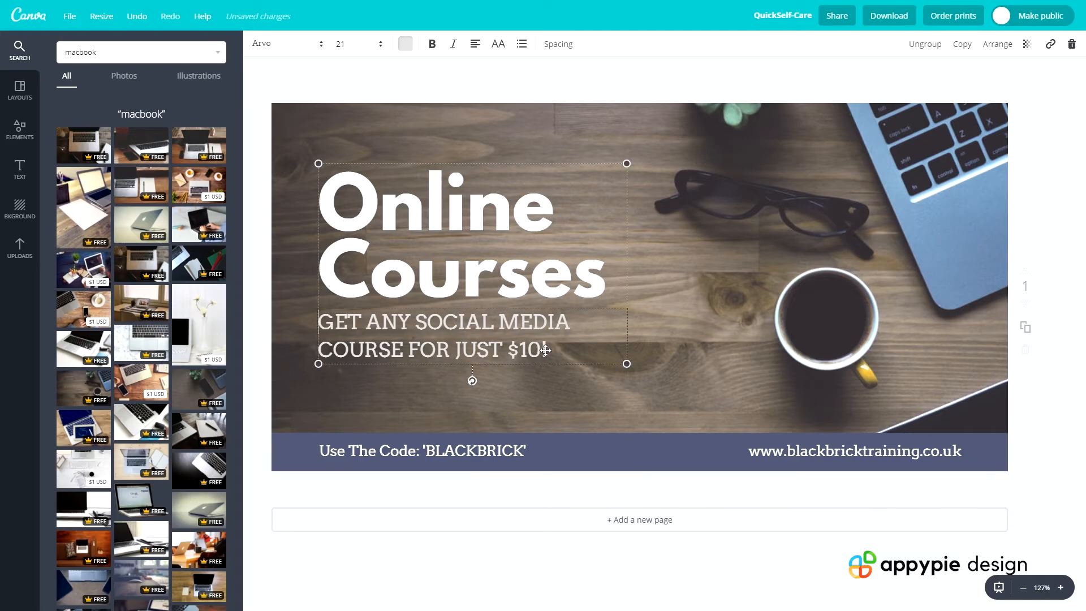
left_click(383, 467)
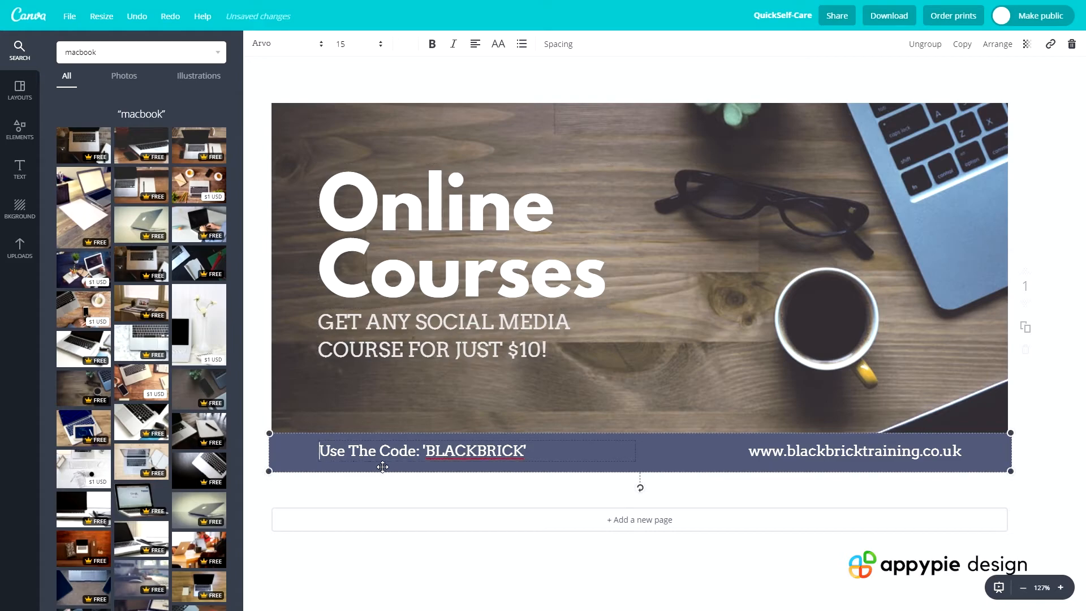
left_click(390, 494)
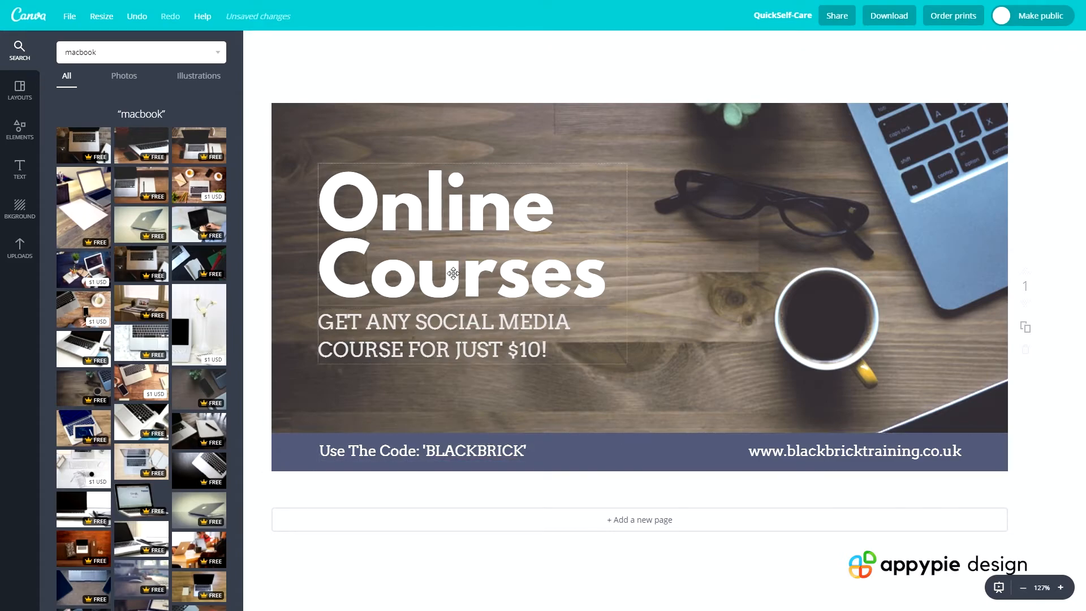
Add "The Ultimate" in front of the "Online Courses" headline
left_click(320, 198)
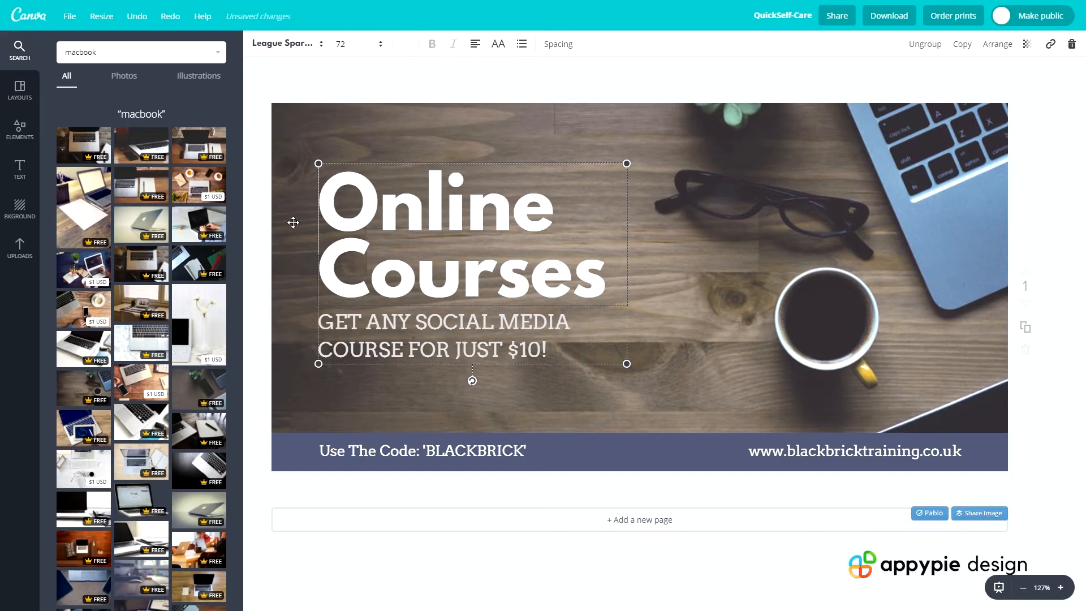
type("The Ultimate")
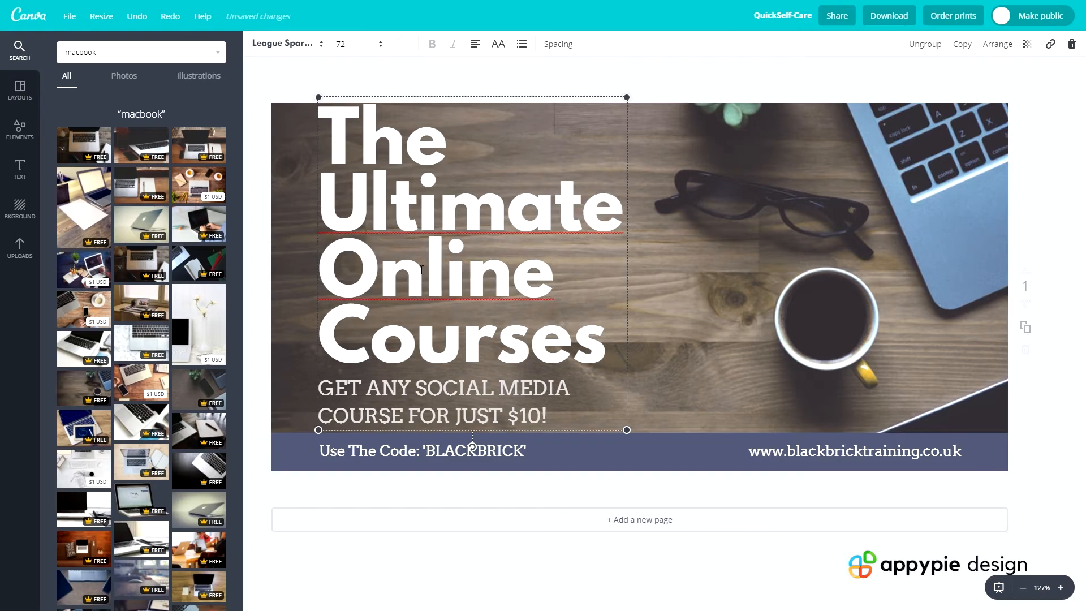
left_click(829, 320)
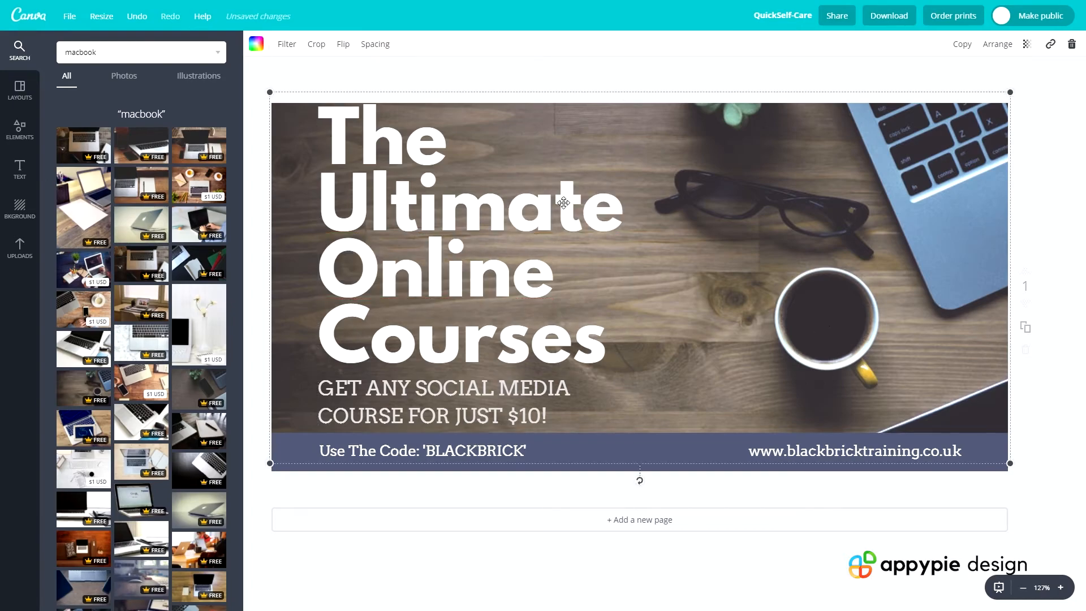
left_click(474, 208)
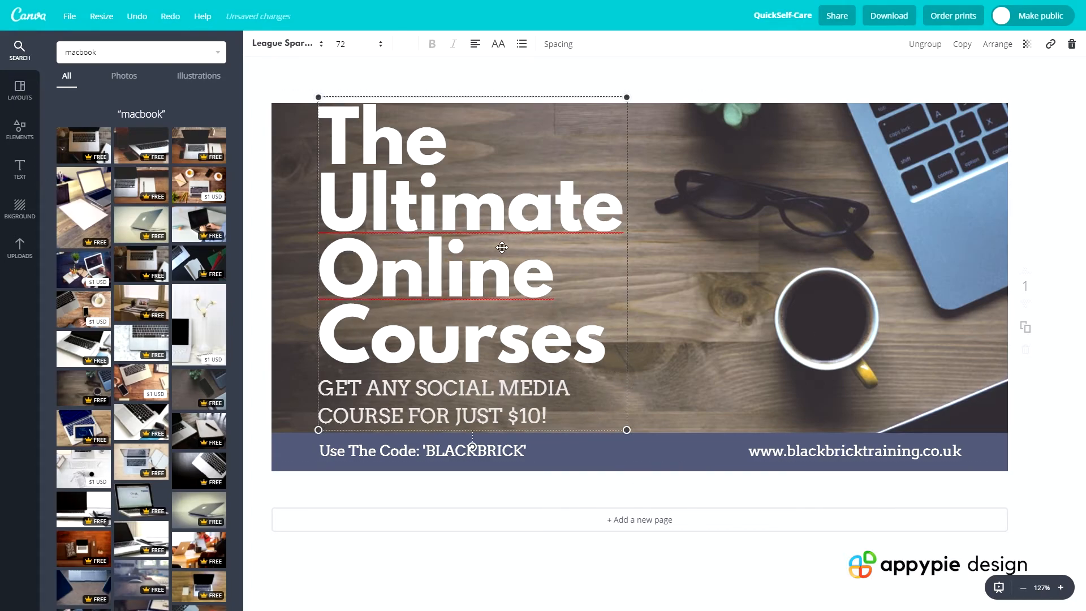
Remove the word "The" from the headline so it reads "Ultimate Online Courses"
double_click(387, 158)
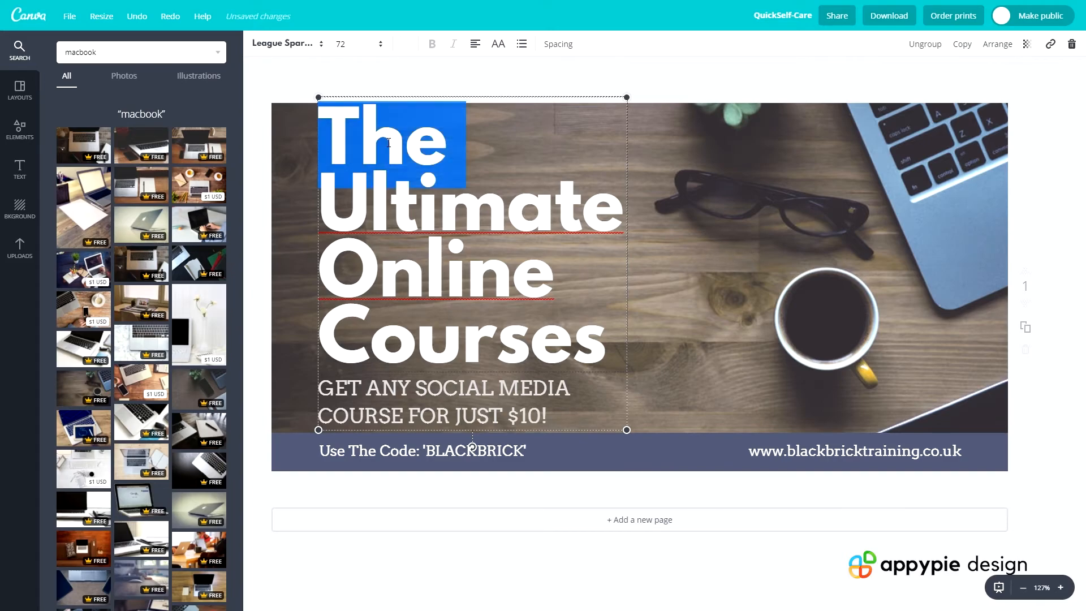
key("BackSpace")
left_click(604, 211)
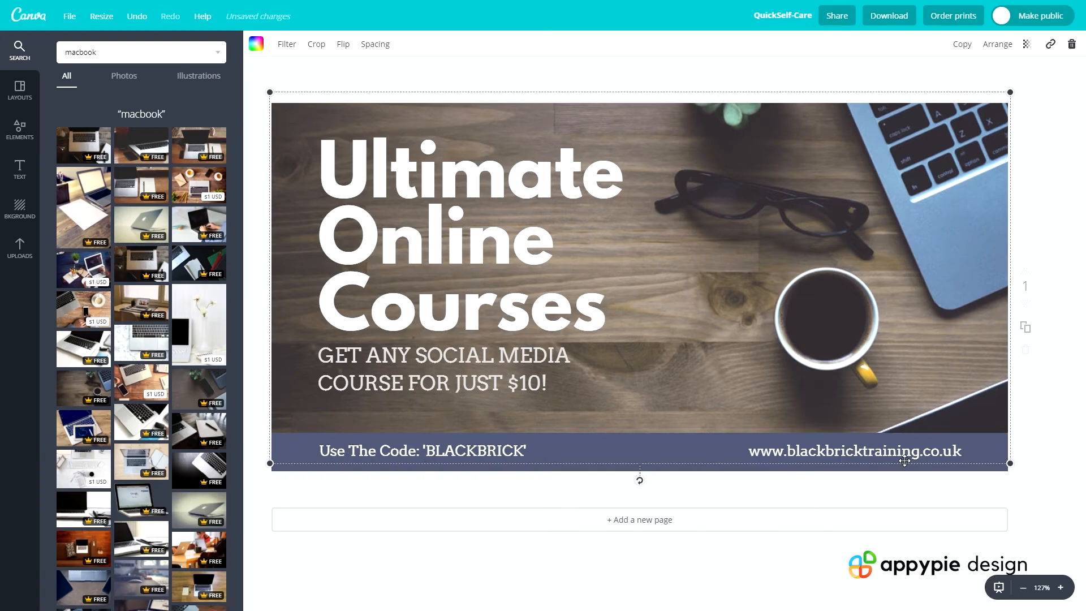
Reposition the desk background photo so it covers the whole canvas edge to edge behind the text and banner
left_click_drag(820, 350, 817, 358)
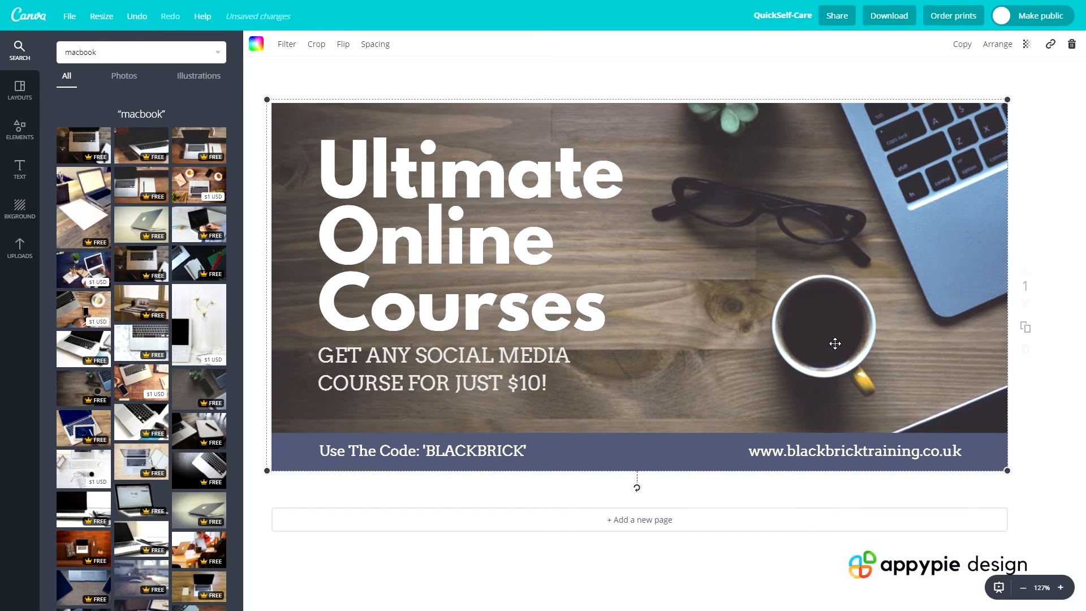
left_click_drag(777, 310, 782, 313)
left_click(1078, 222)
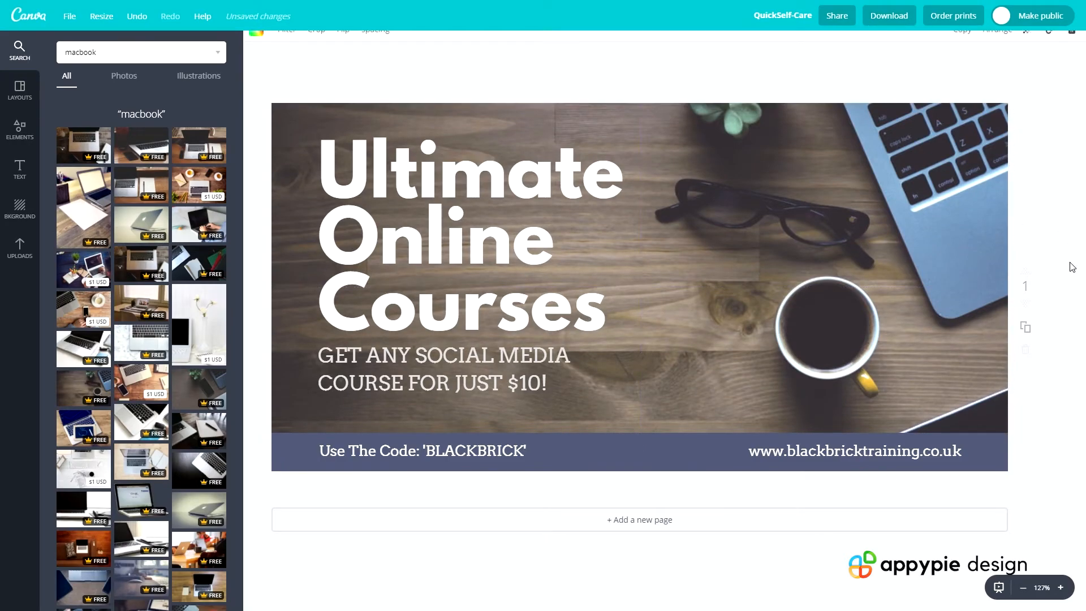
left_click(761, 283)
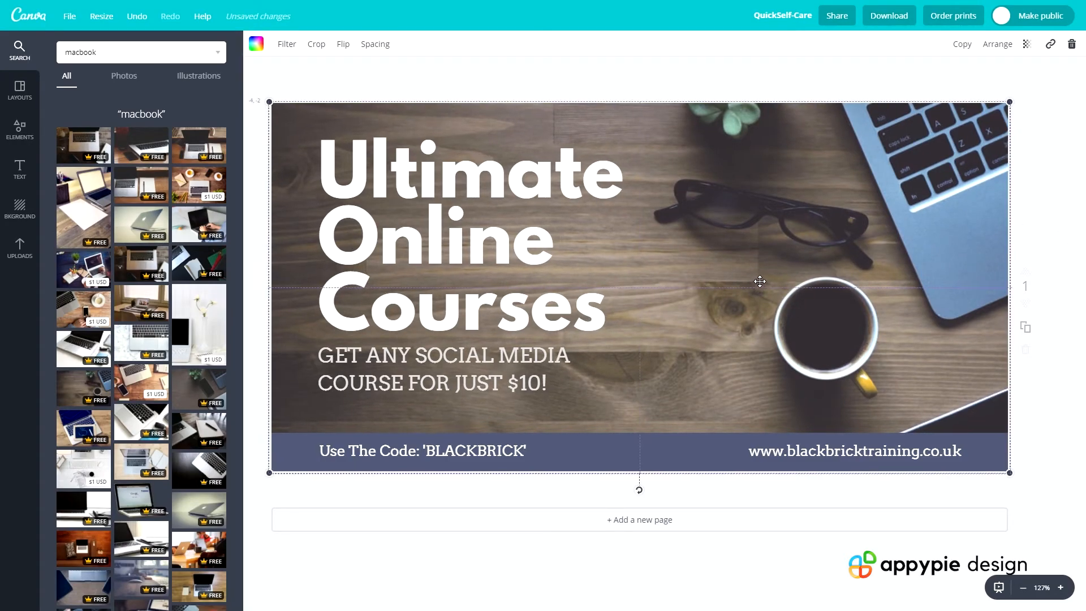
mouse_move(765, 290)
left_mouse_down()
mouse_move(784, 259)
mouse_move(755, 269)
mouse_move(765, 283)
mouse_move(753, 290)
mouse_move(763, 284)
left_mouse_up()
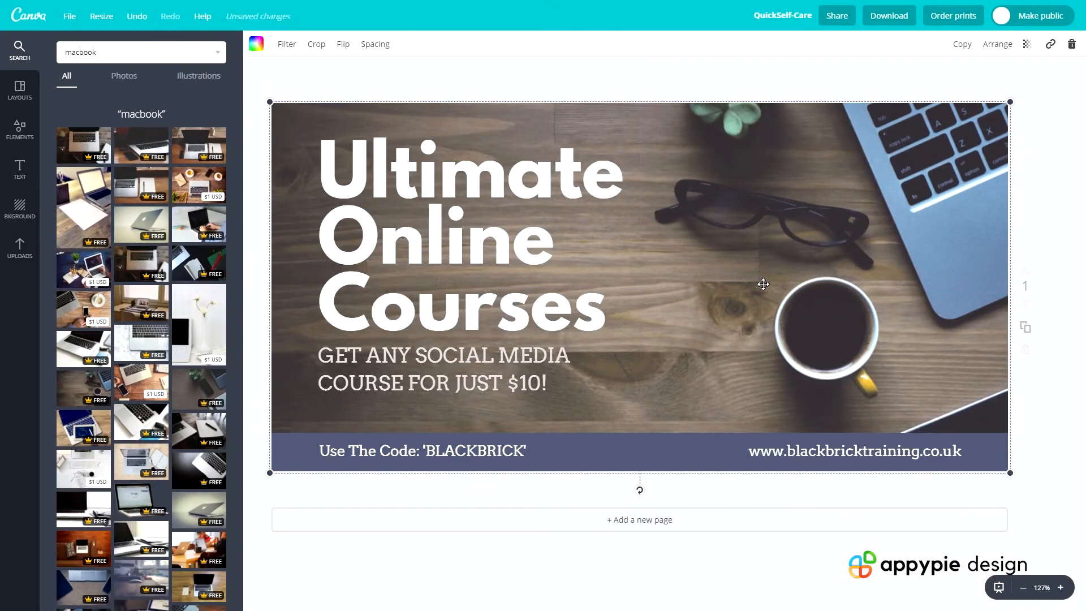
left_click(1042, 205)
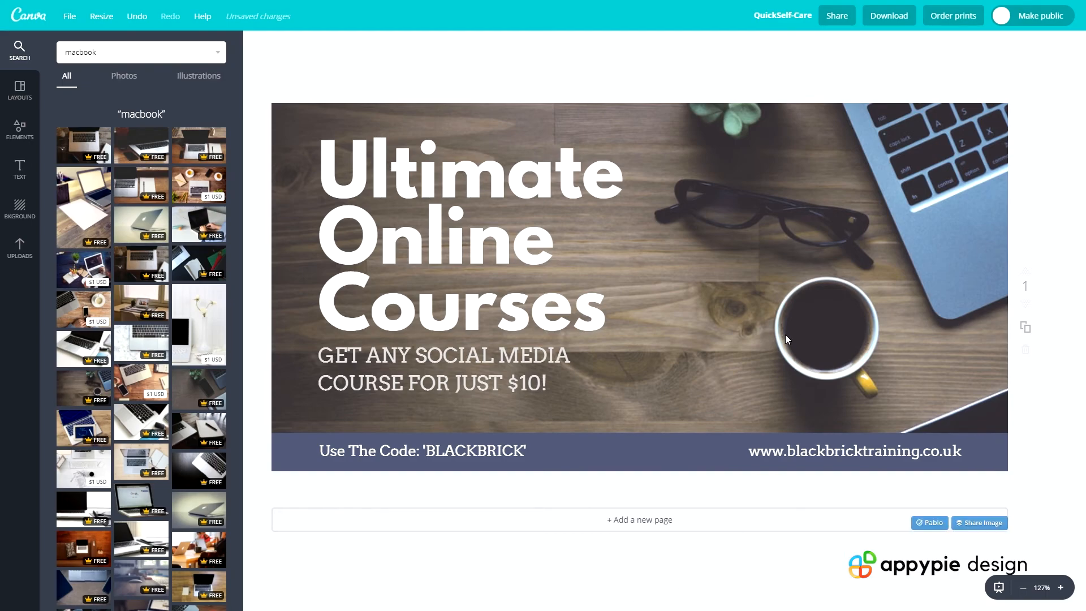
Rename the design as "twitter post design" and save it
left_click(765, 16)
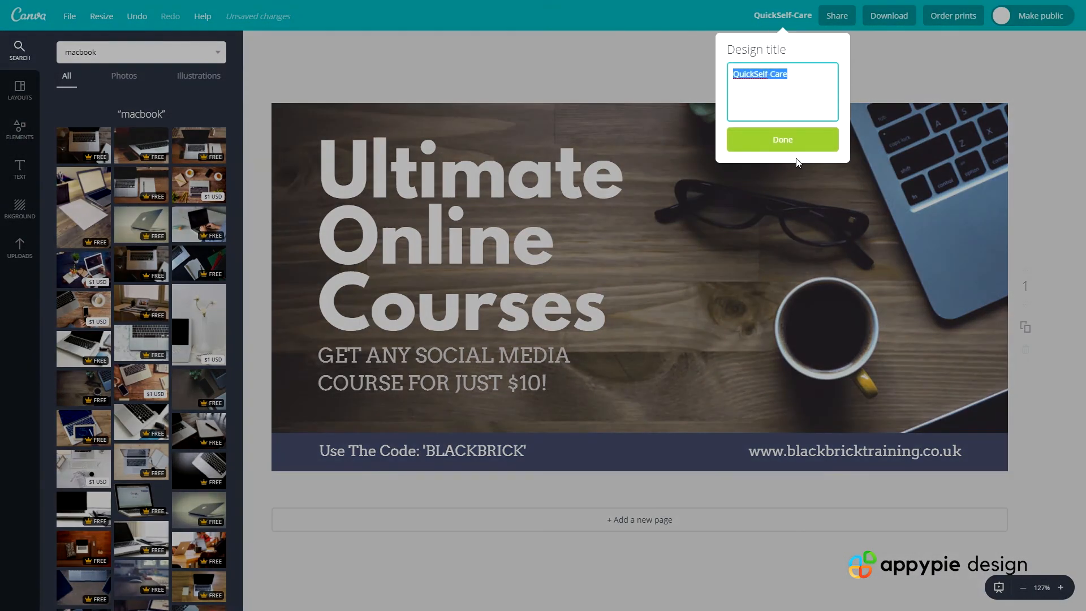
type("twitter post design")
left_click(808, 148)
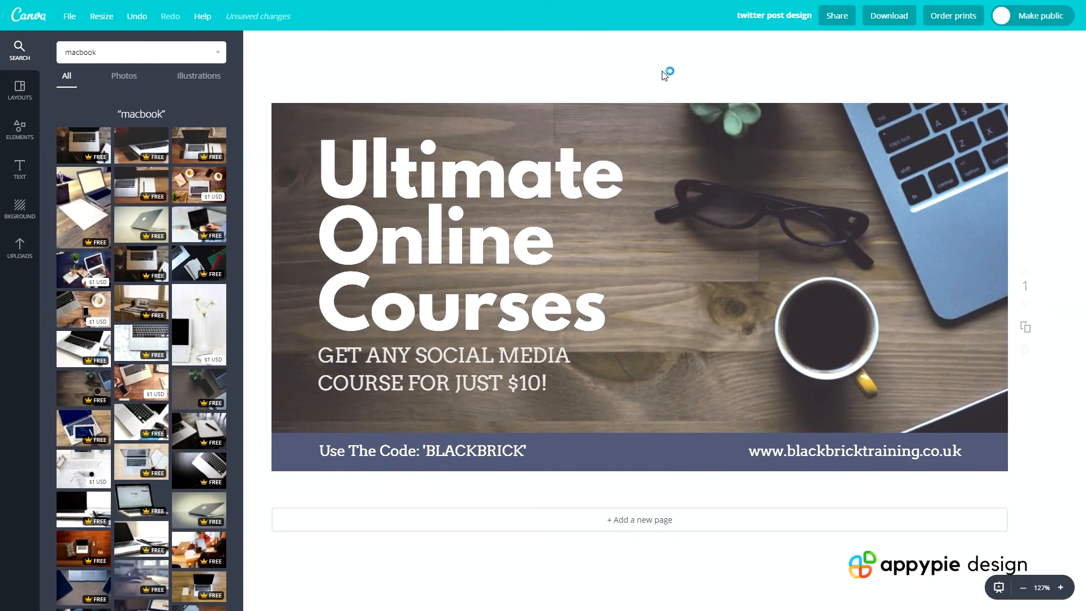
left_click(69, 15)
left_click(77, 136)
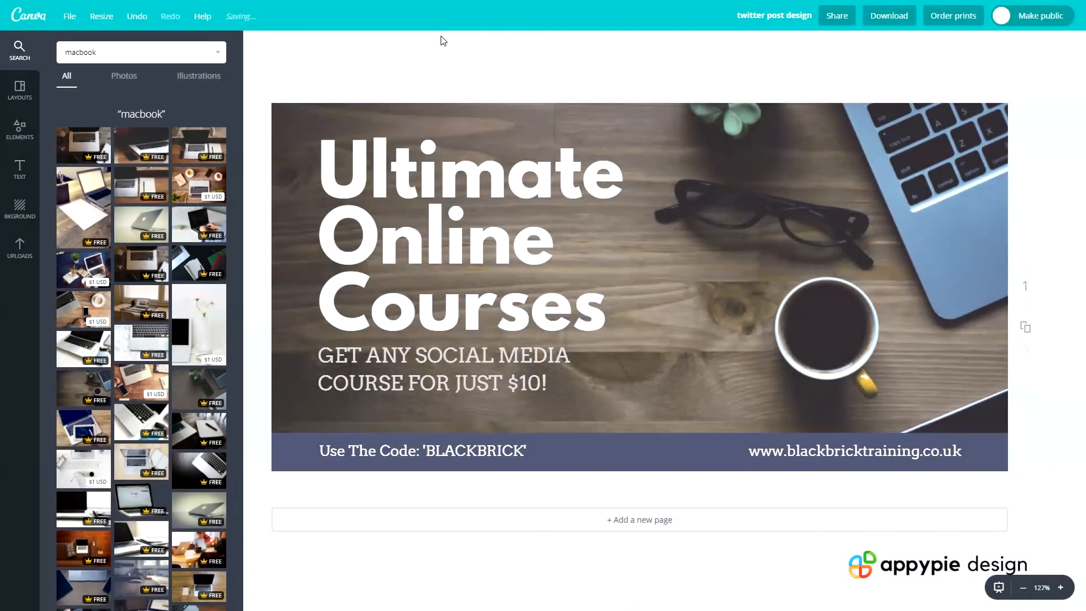